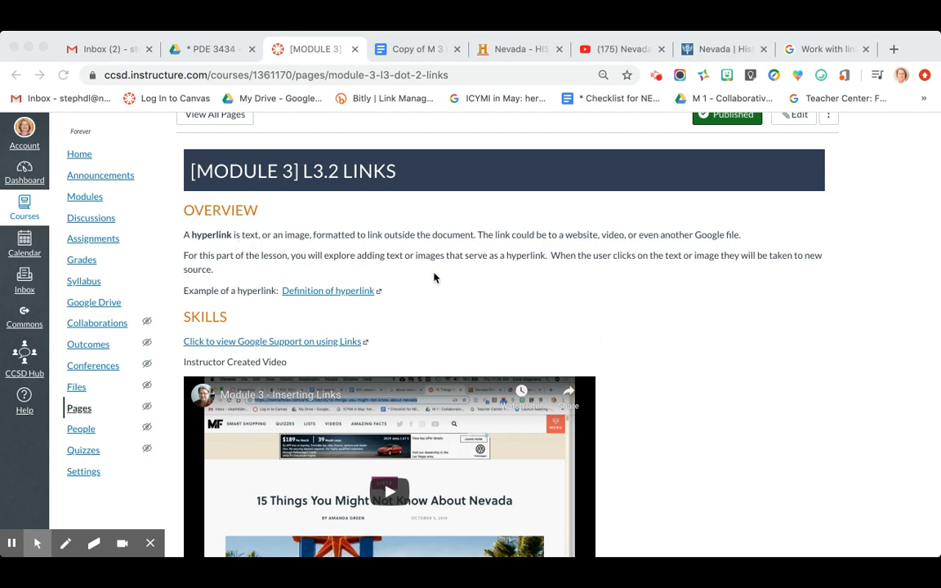
Read through the L3.2 Links module page down to the assignment instructions and advanced-user items.
scroll(726, 365, down, 2)
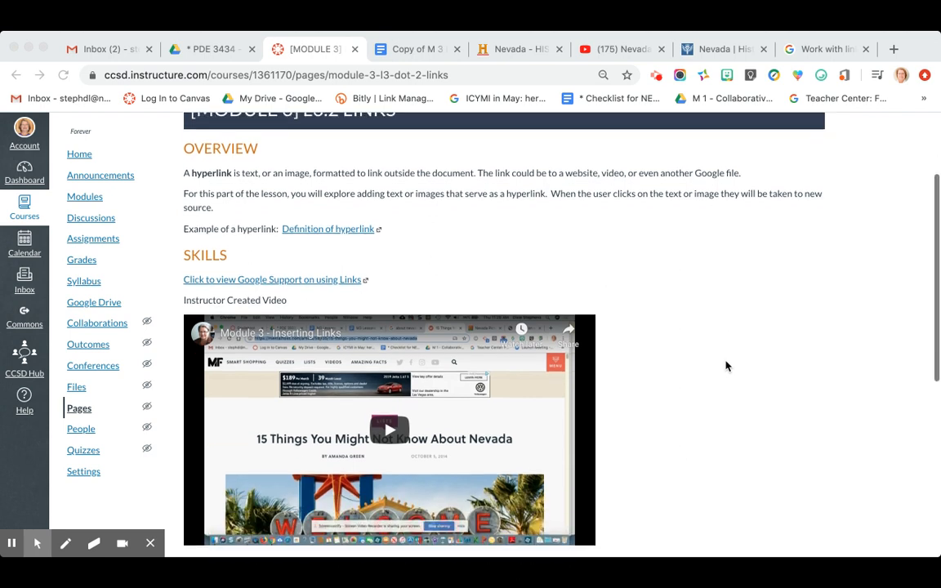
scroll(726, 366, down, 1)
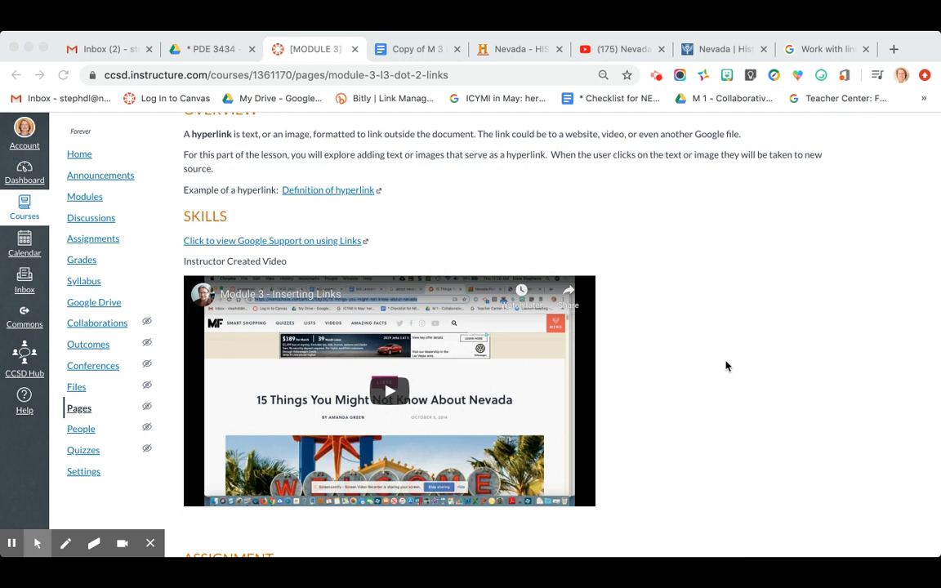
scroll(725, 365, down, 1)
scroll(725, 365, down, 1)
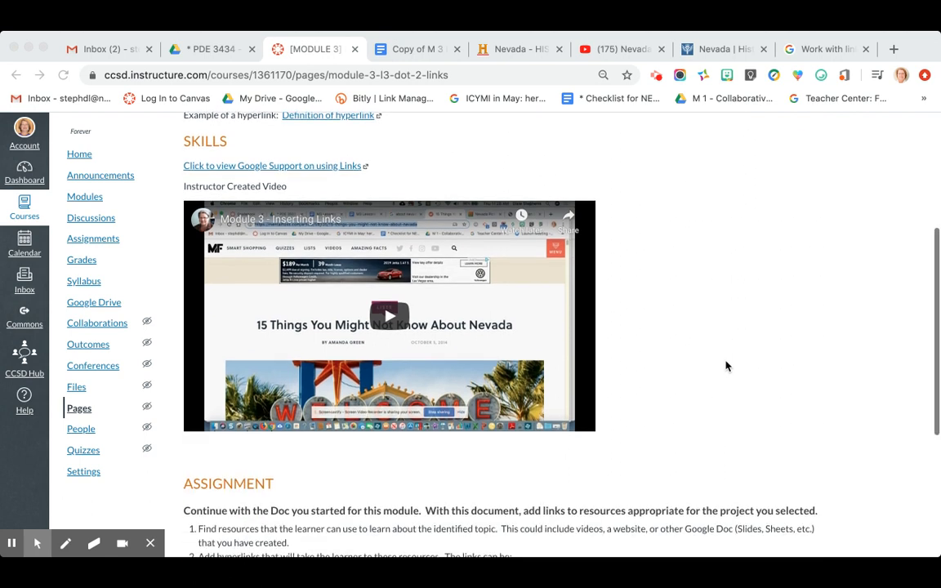
scroll(725, 366, down, 5)
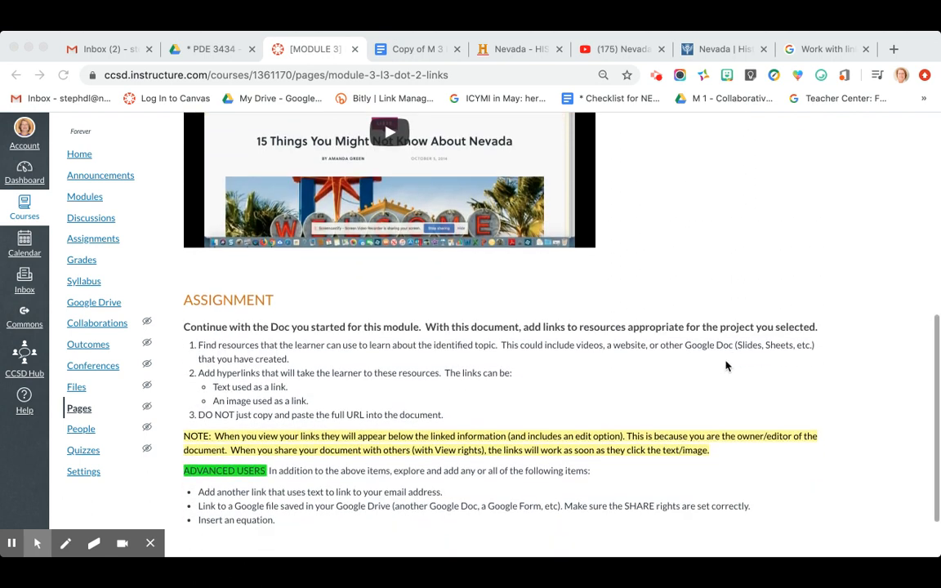
scroll(726, 365, down, 2)
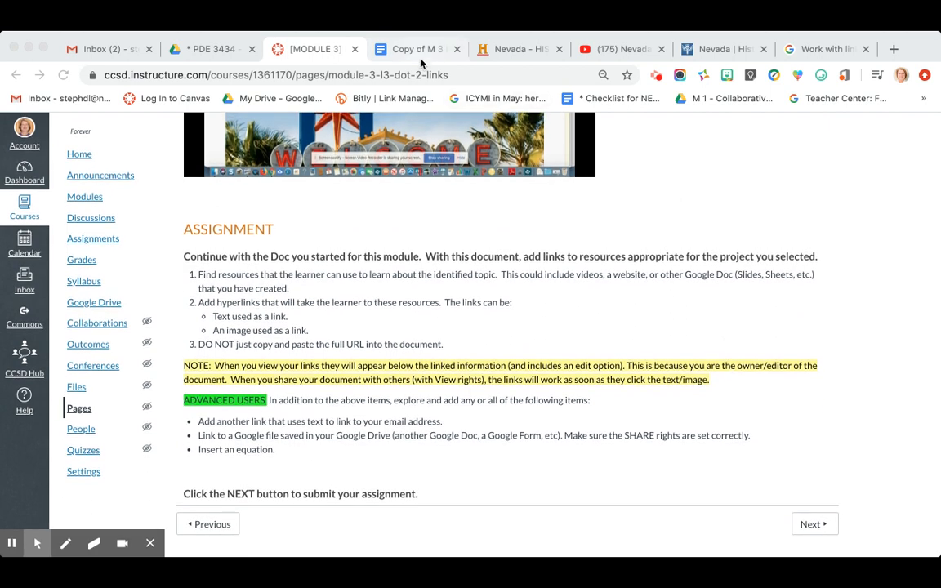
Switch to the Copy of M 3 Lesson Plan document and start a bulleted list below the Step 1 directions paragraph.
click(421, 53)
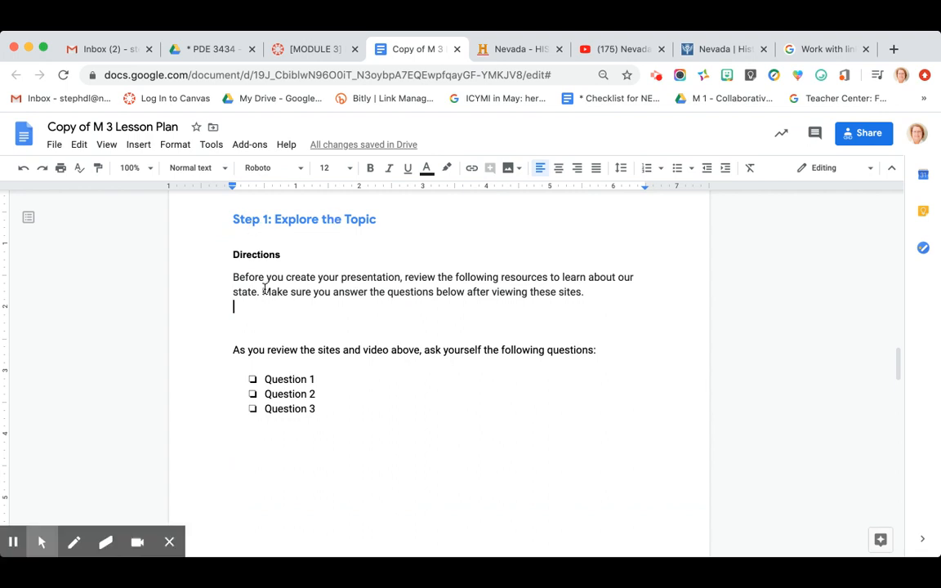
key(Return)
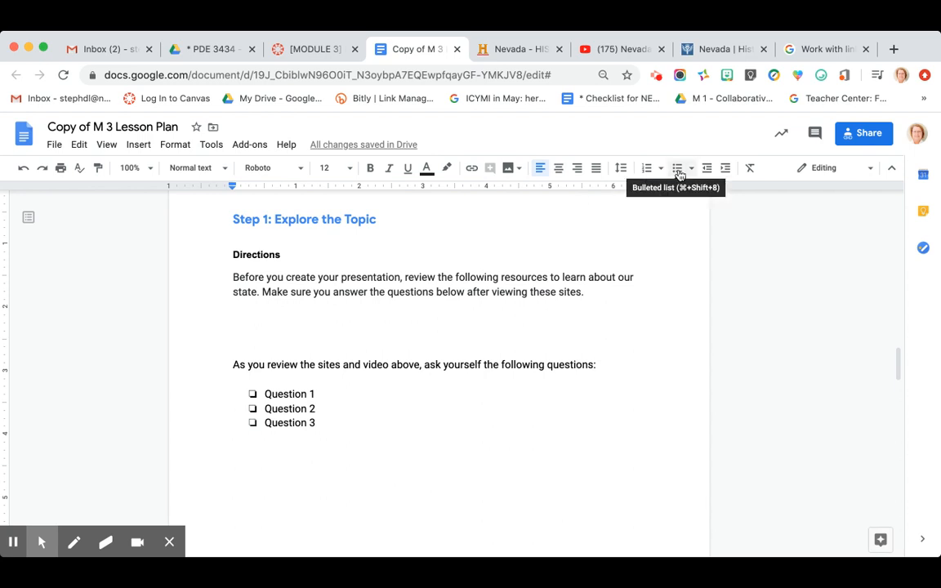
click(678, 172)
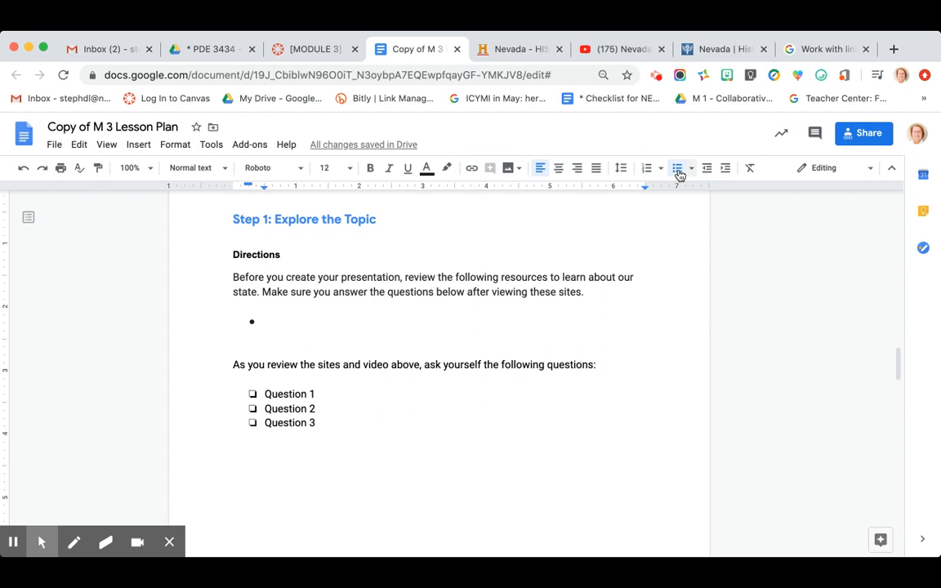
Copy the full web address of the History.com Nevada page and return to the lesson plan document.
click(527, 53)
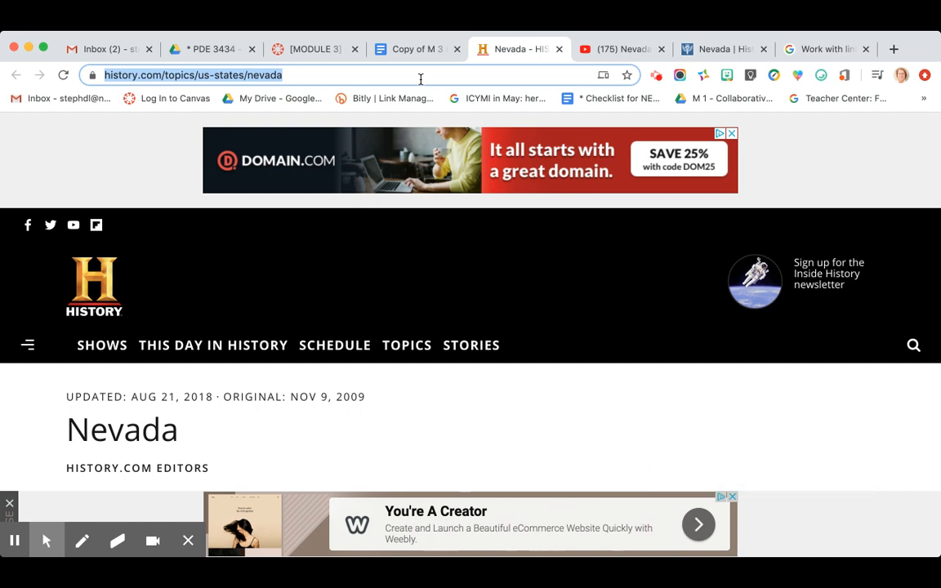
click(320, 79)
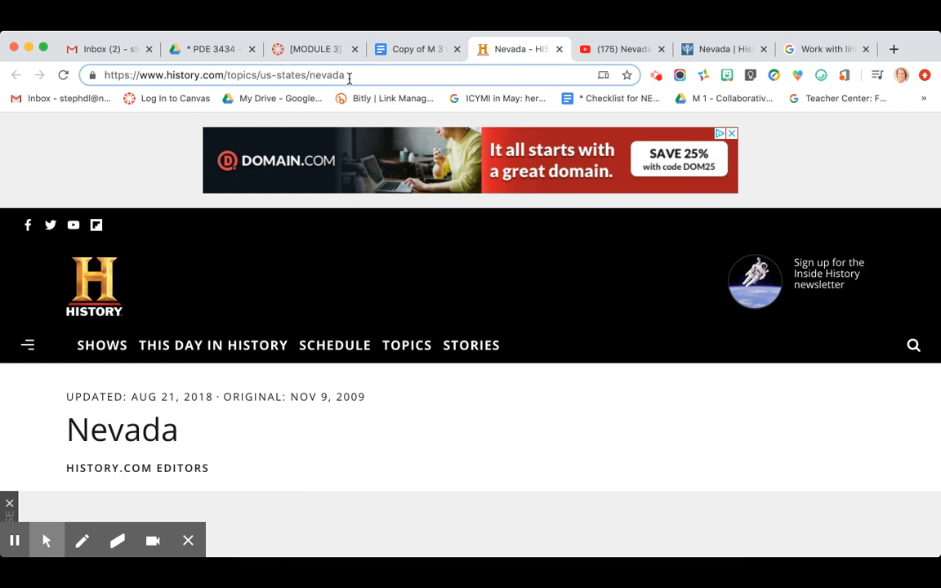
drag(349, 77, 105, 77)
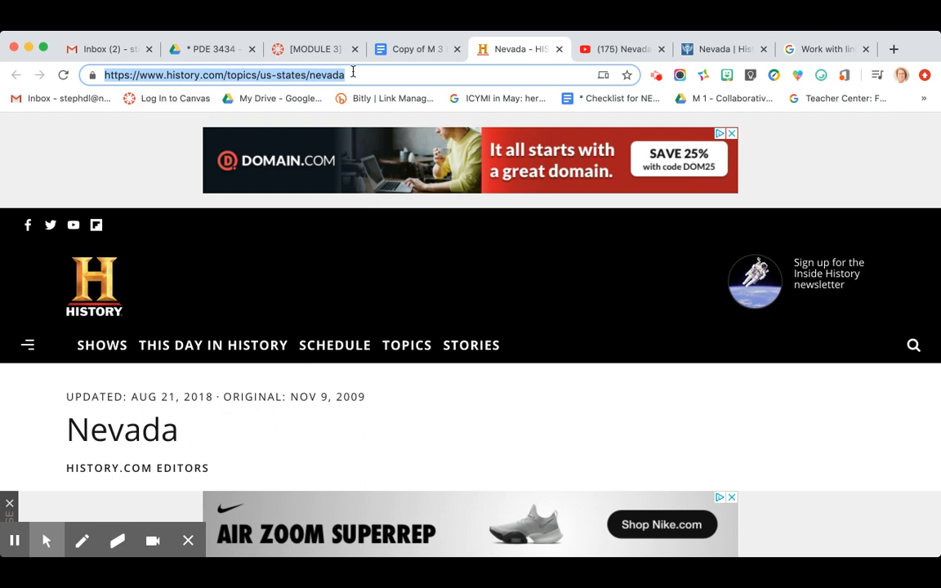
click(416, 52)
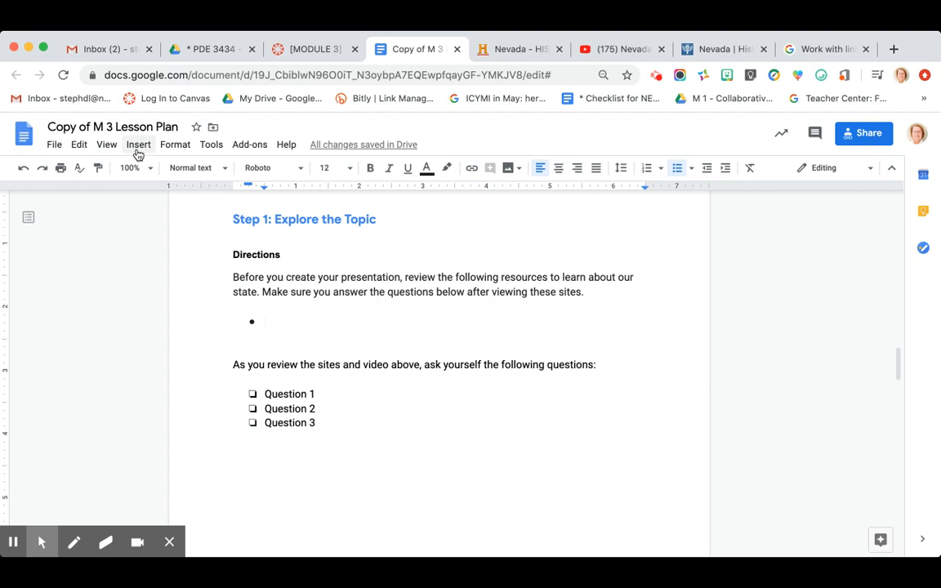
click(138, 150)
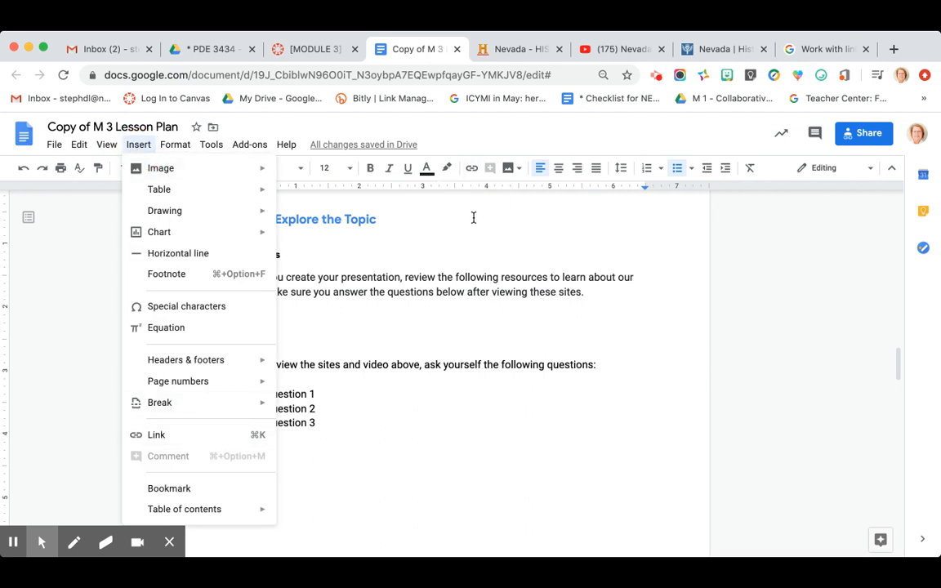
click(473, 218)
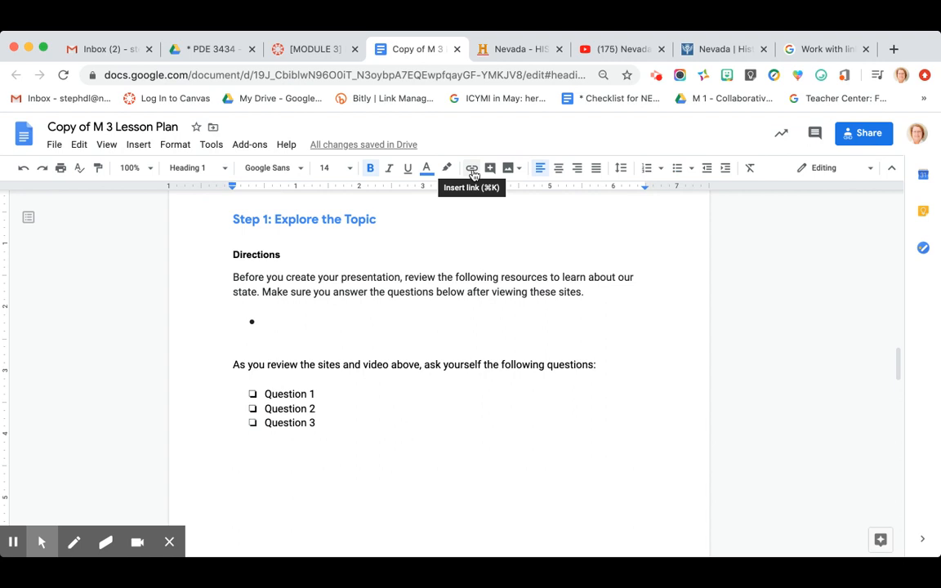
click(473, 169)
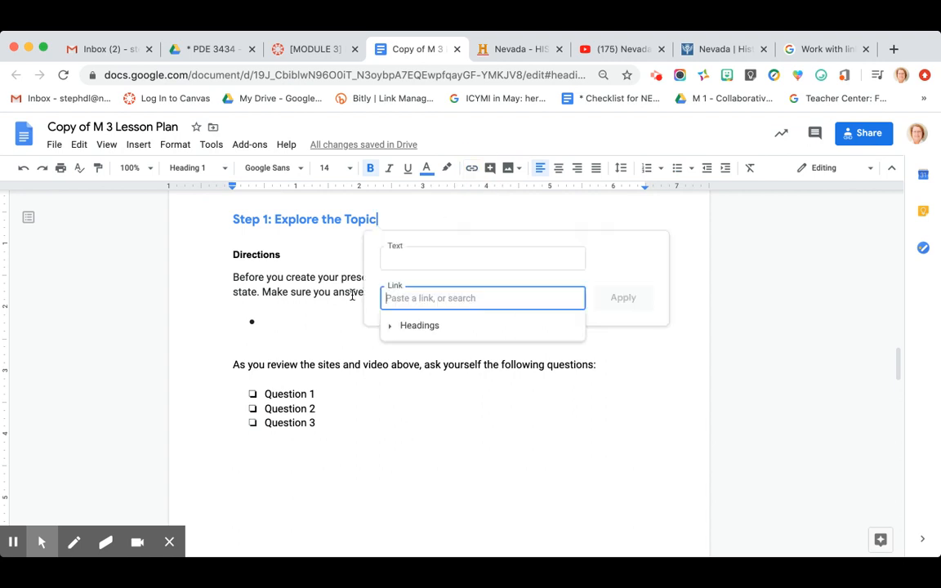
click(286, 322)
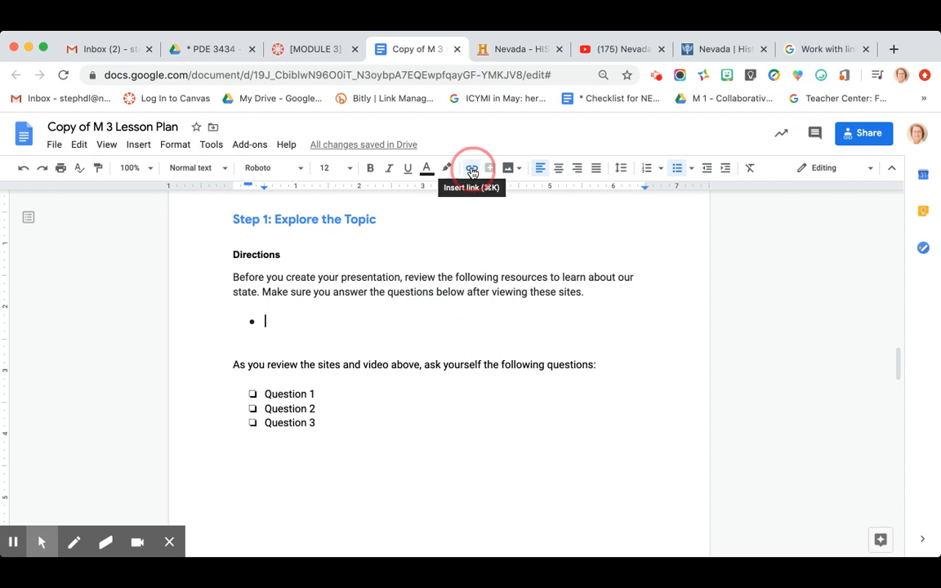
click(472, 169)
key(super+v)
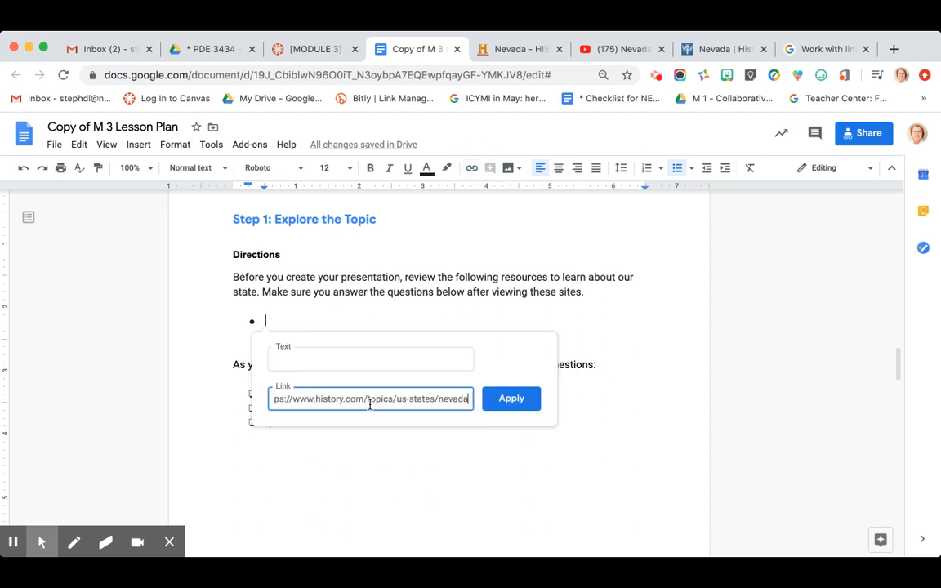
click(350, 358)
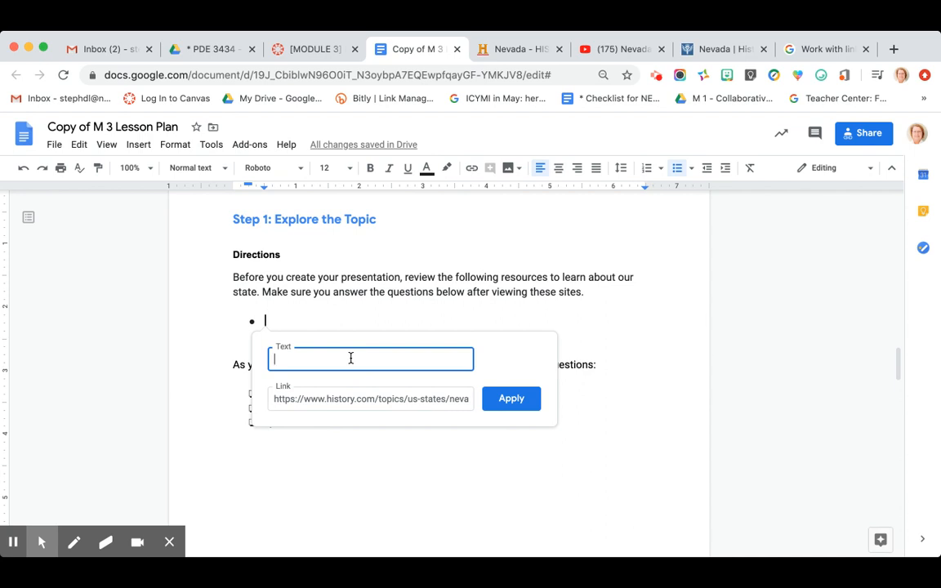
text(Click this link to learn about thehsi)
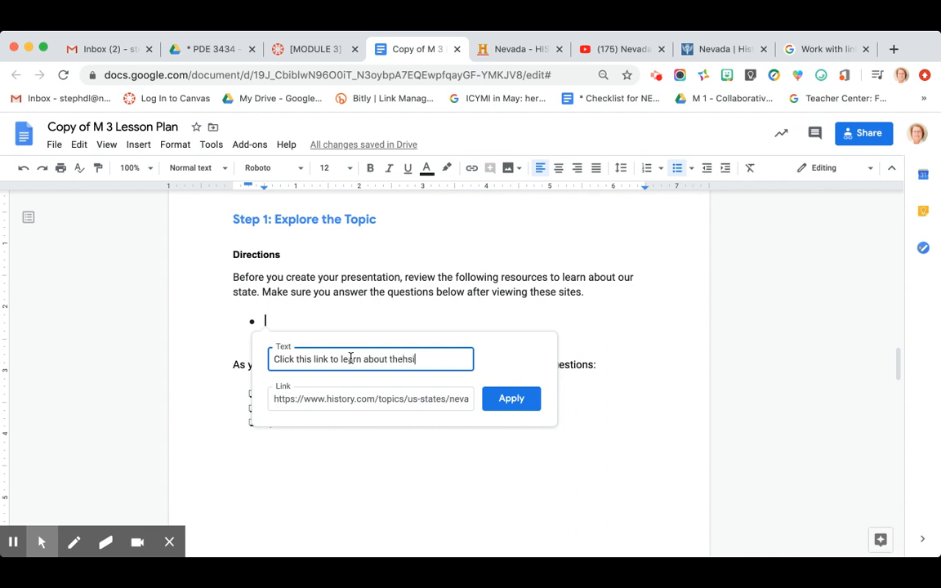
key(BackSpace)
key(BackSpace)
key(BackSpace)
text(history of Nevada)
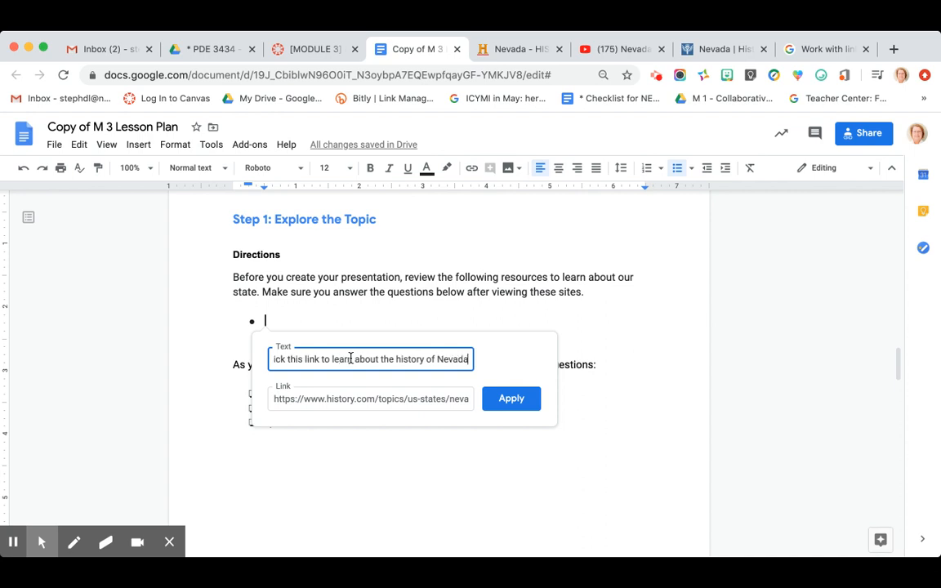
click(504, 404)
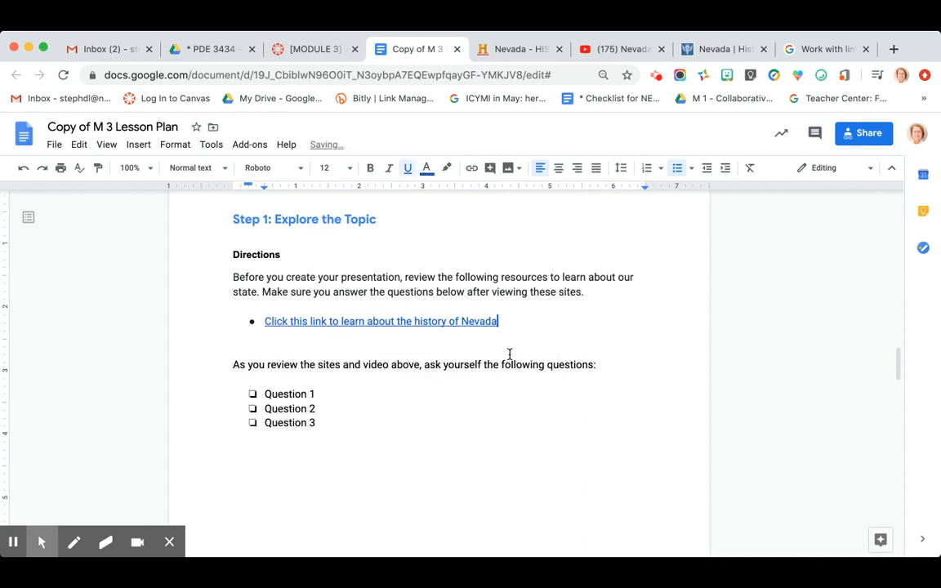
key(Return)
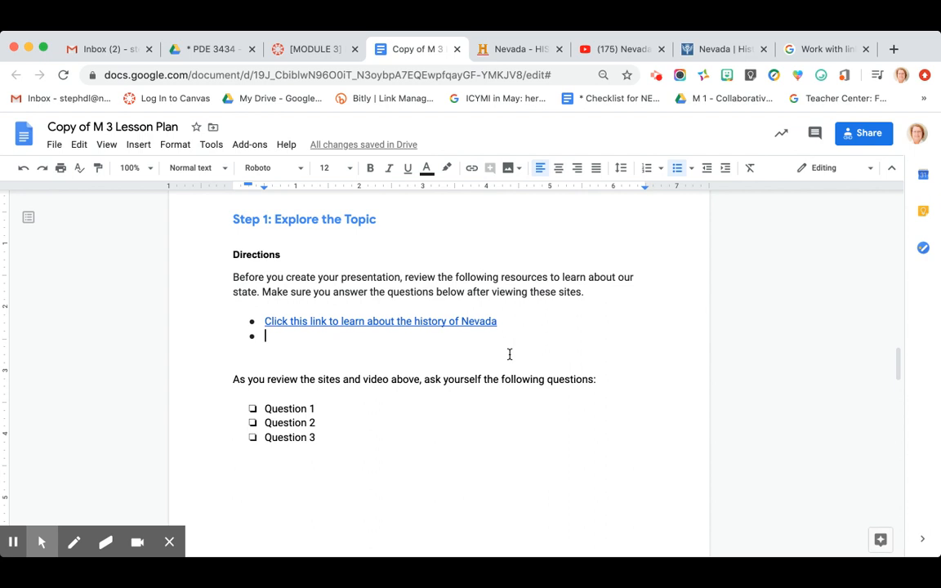
Copy the full web address of the Nevada for Kids YouTube video and return to the lesson plan document.
click(629, 54)
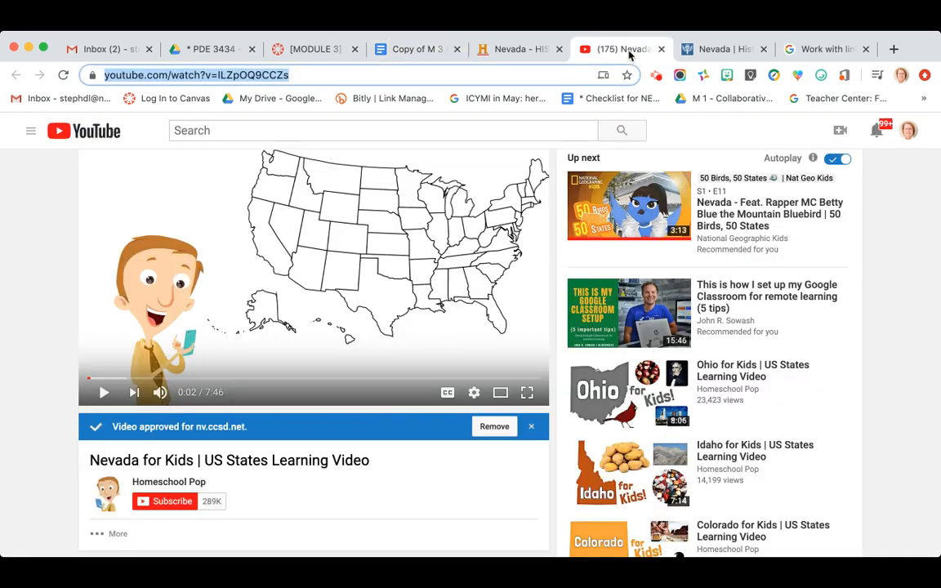
click(305, 76)
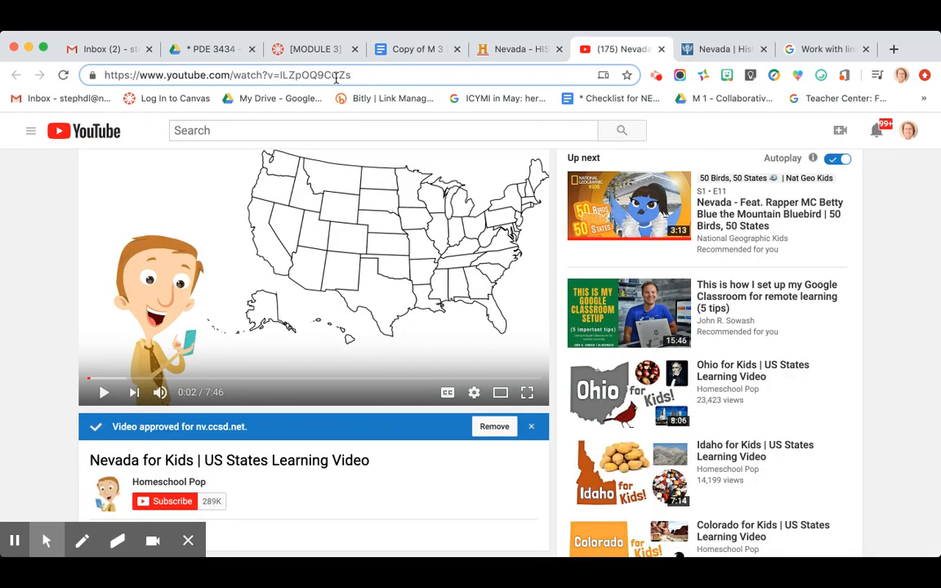
drag(366, 75, 103, 76)
key(super+c)
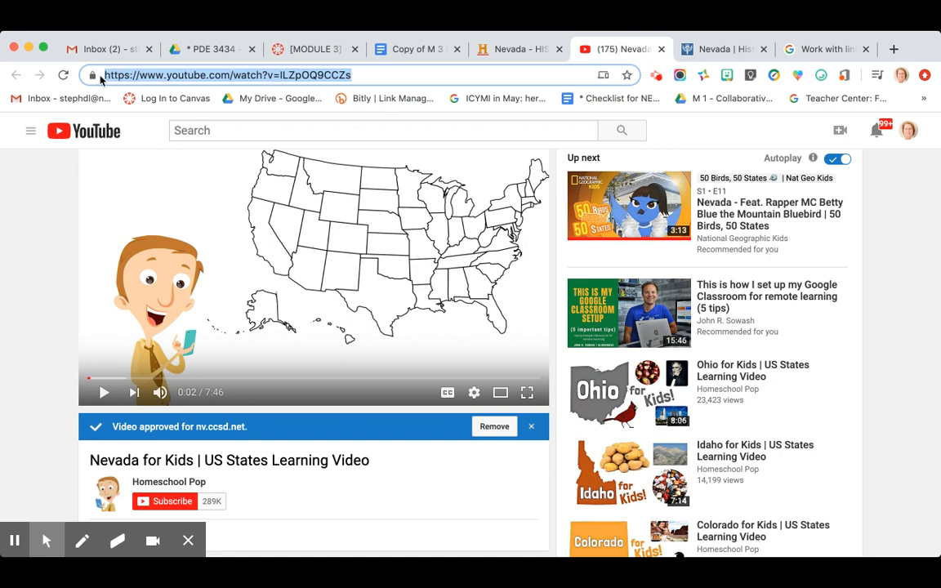
click(398, 51)
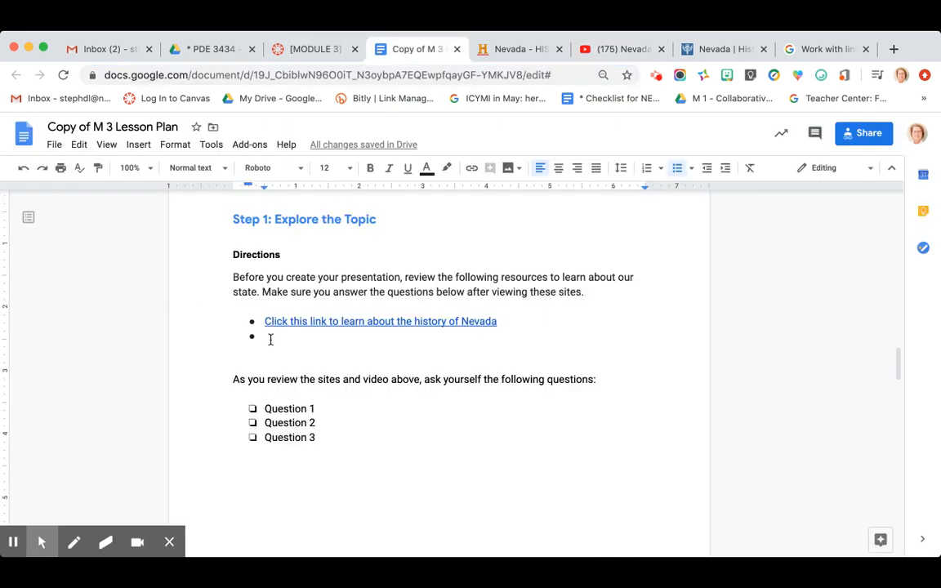
Enter "Click to watch this video about our state" as the second bullet.
text(Watch)
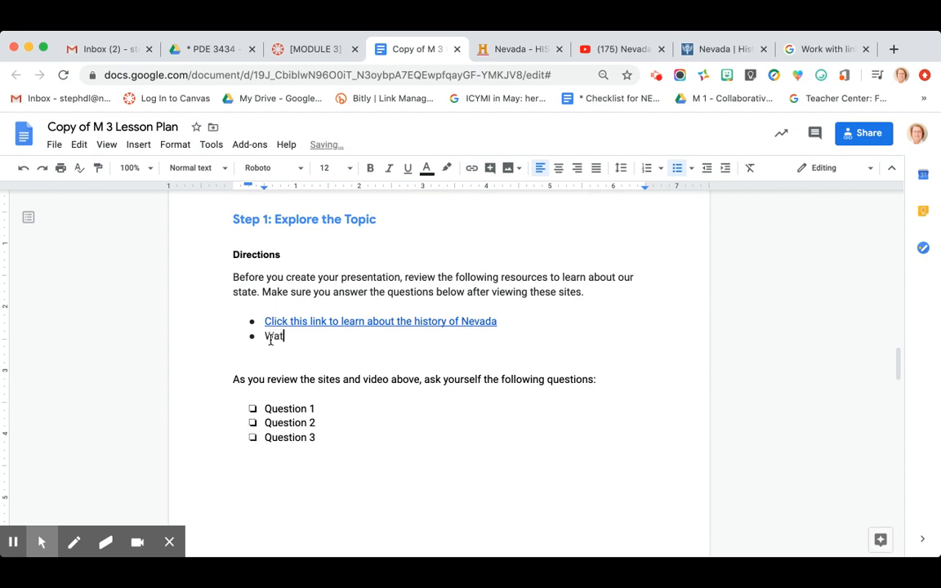
key(BackSpace)
key(BackSpace)
key(BackSpace)
key(BackSpace)
key(BackSpace)
key(BackSpace)
text(Click to watch this video about)
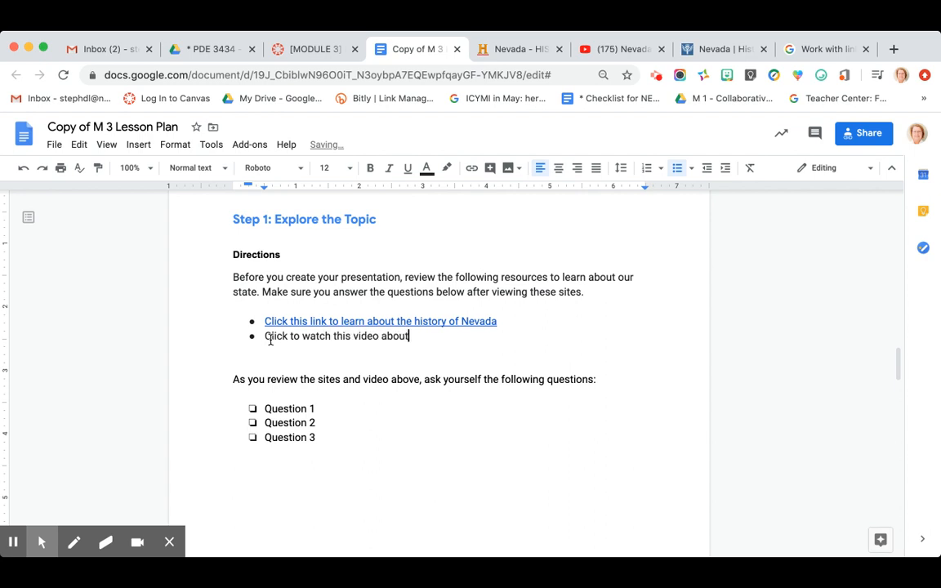
text( our state)
Link the whole second bullet's text to the copied YouTube video address and add a third bullet.
drag(262, 336, 453, 342)
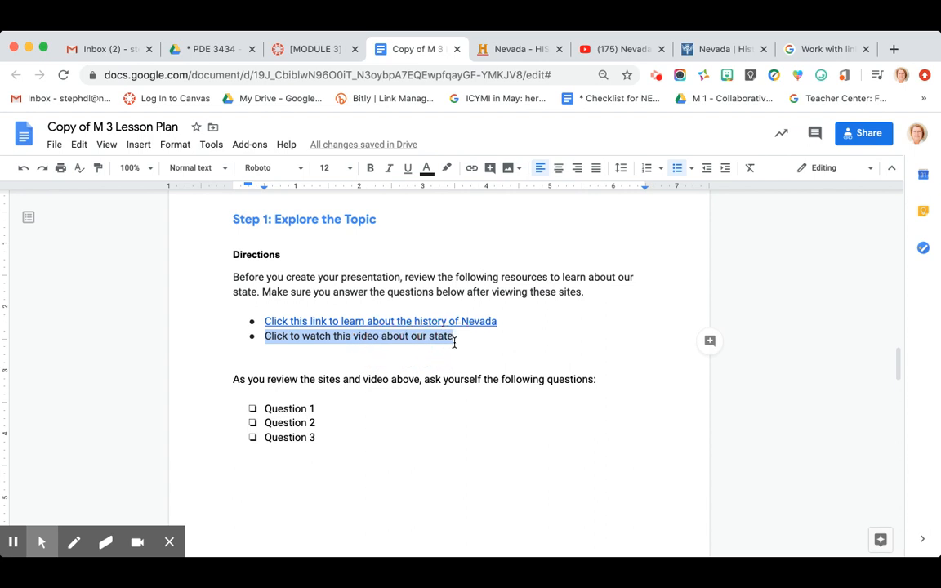
click(471, 172)
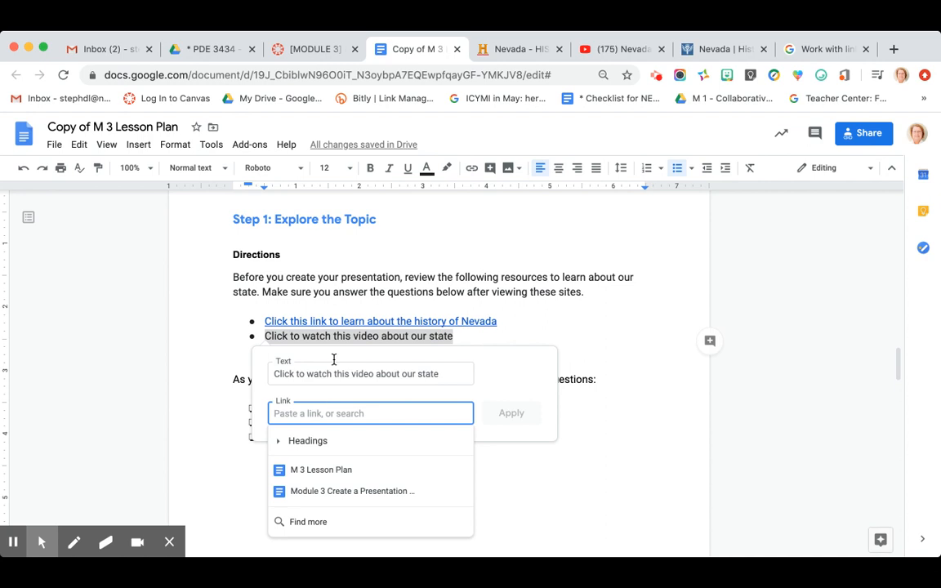
key(super+v)
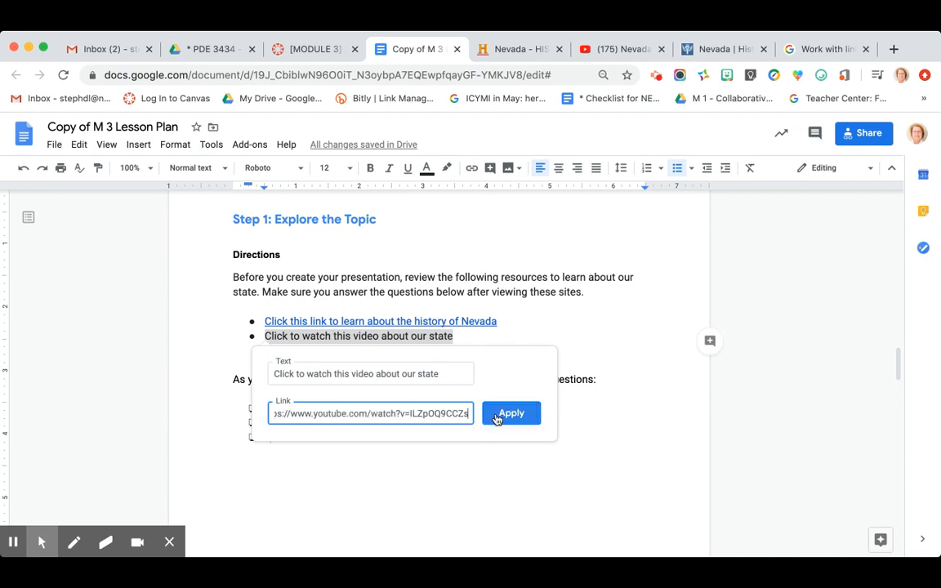
click(505, 413)
key(Return)
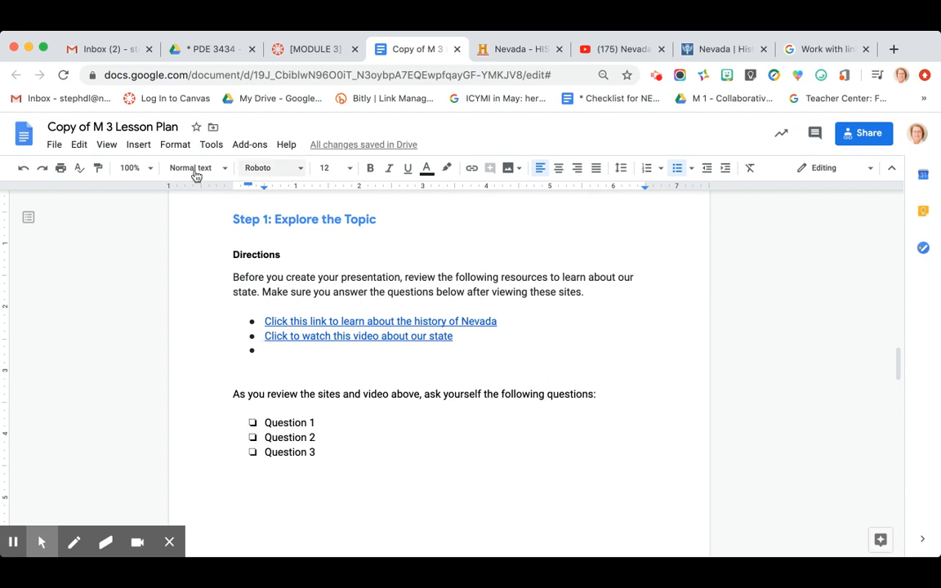
Search the web for "nevada map" and insert the yellow Nevada road map image into the empty third bullet.
click(144, 149)
mouse_move(152, 175)
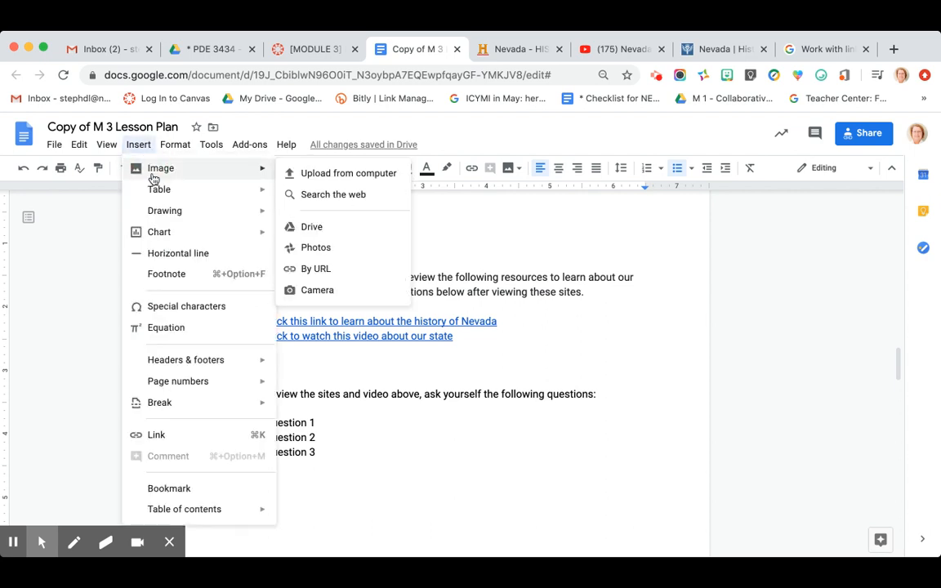
click(325, 196)
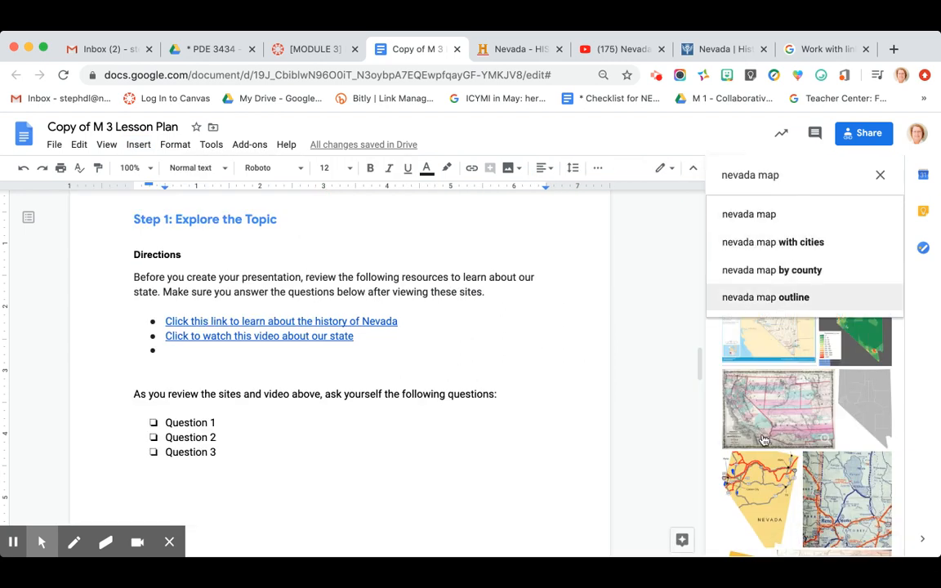
click(761, 466)
click(761, 468)
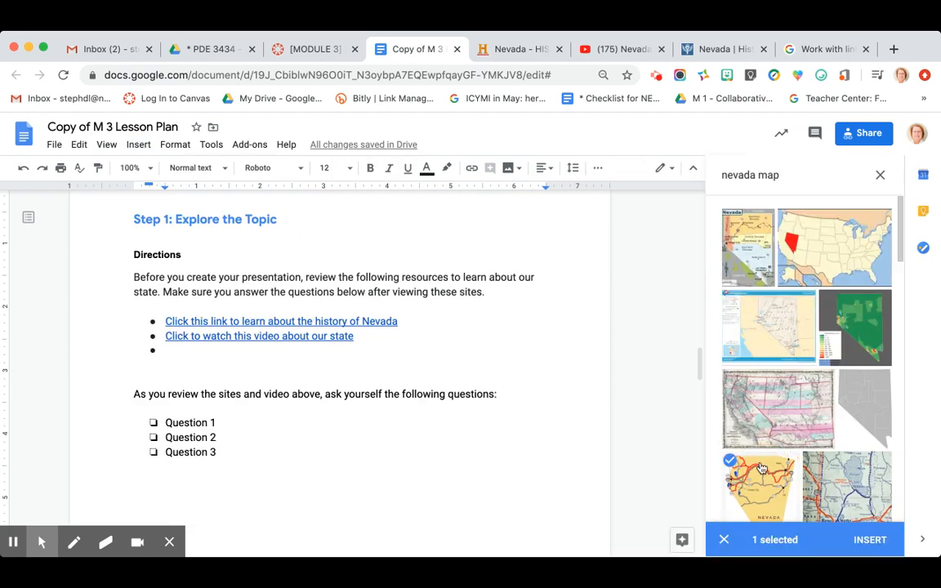
click(866, 540)
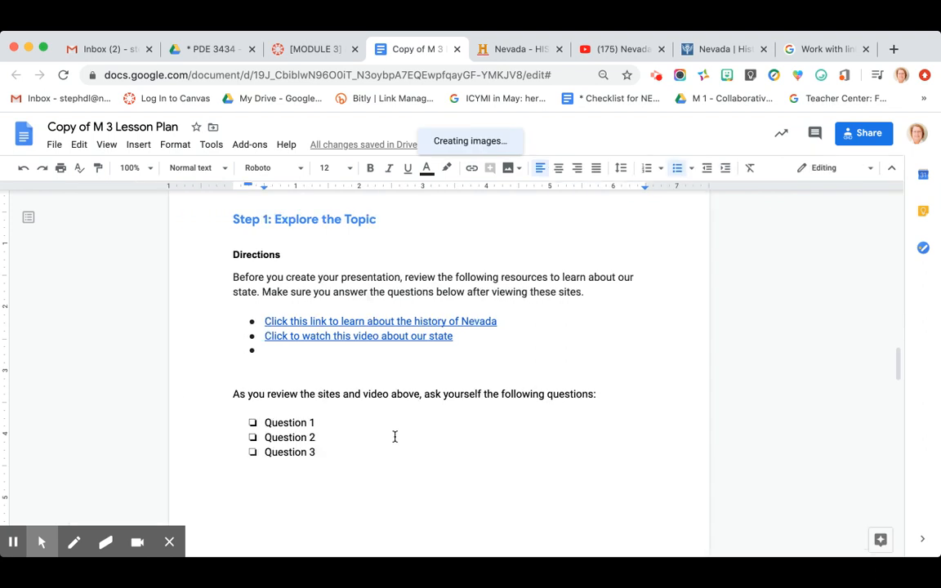
Shrink the inserted Nevada map proportionally to a small thumbnail in its bullet.
scroll(290, 389, up, 4)
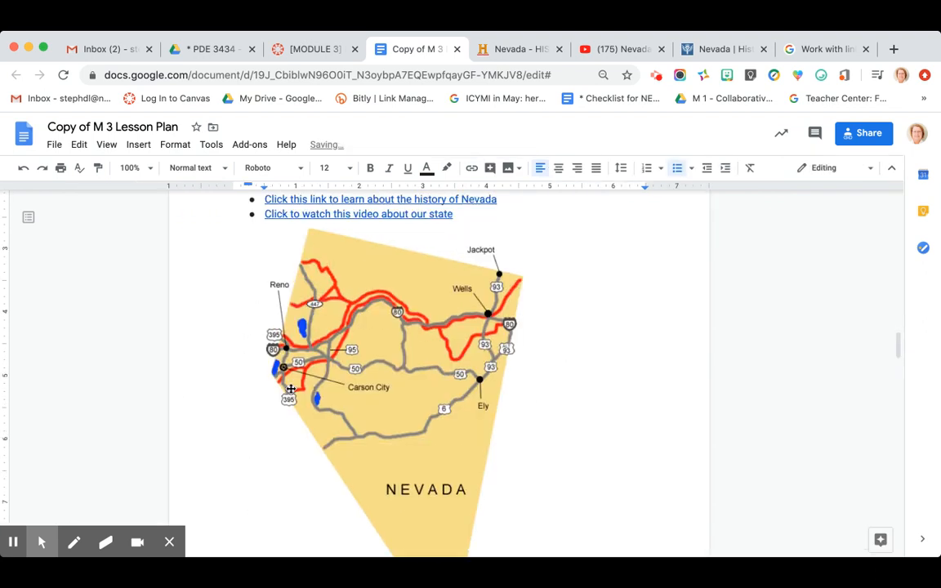
click(313, 371)
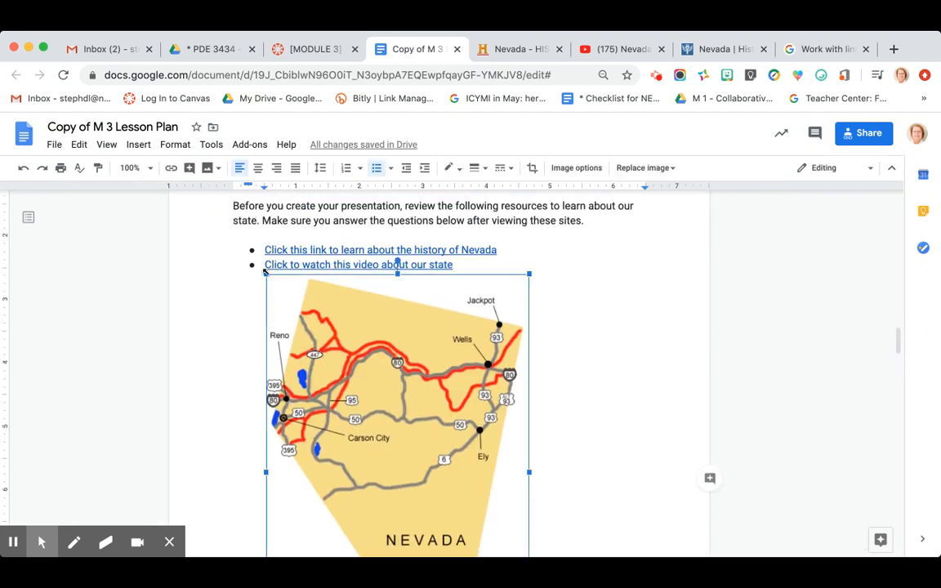
drag(264, 272, 503, 514)
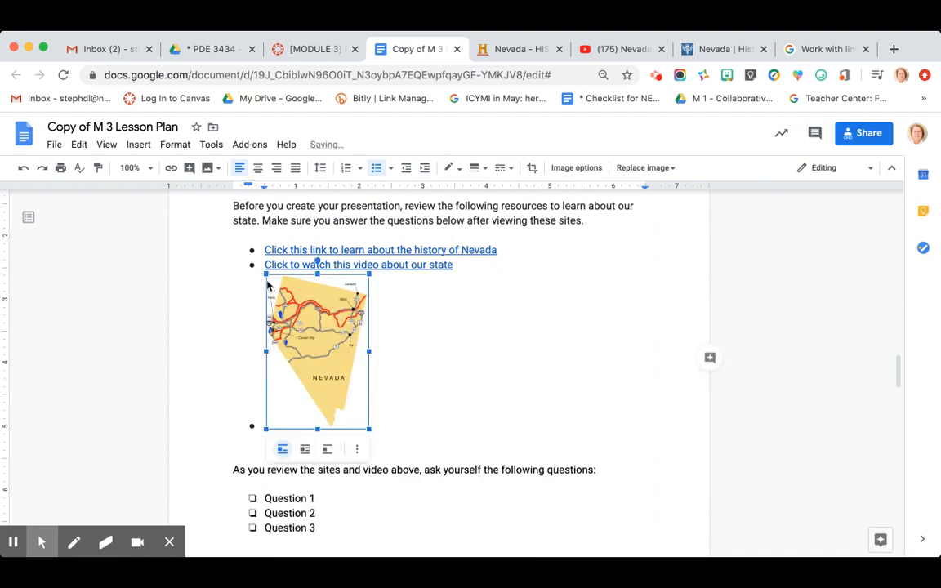
drag(264, 273, 318, 354)
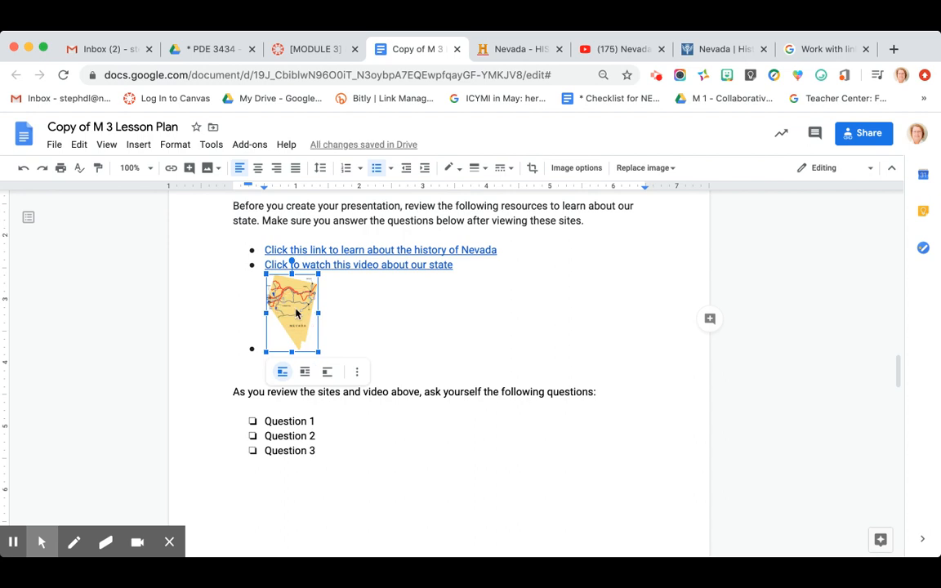
click(135, 145)
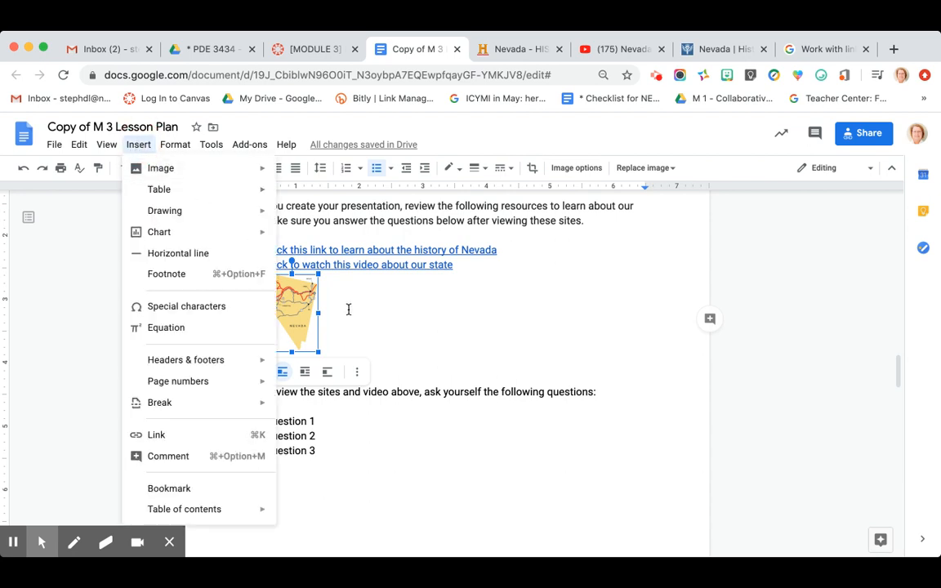
click(352, 296)
click(295, 310)
right_click(295, 309)
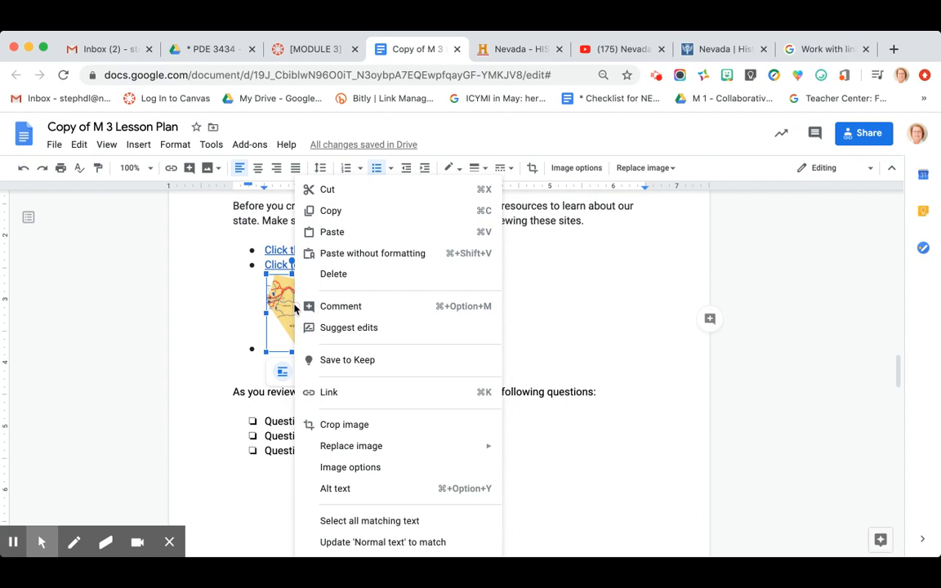
click(323, 400)
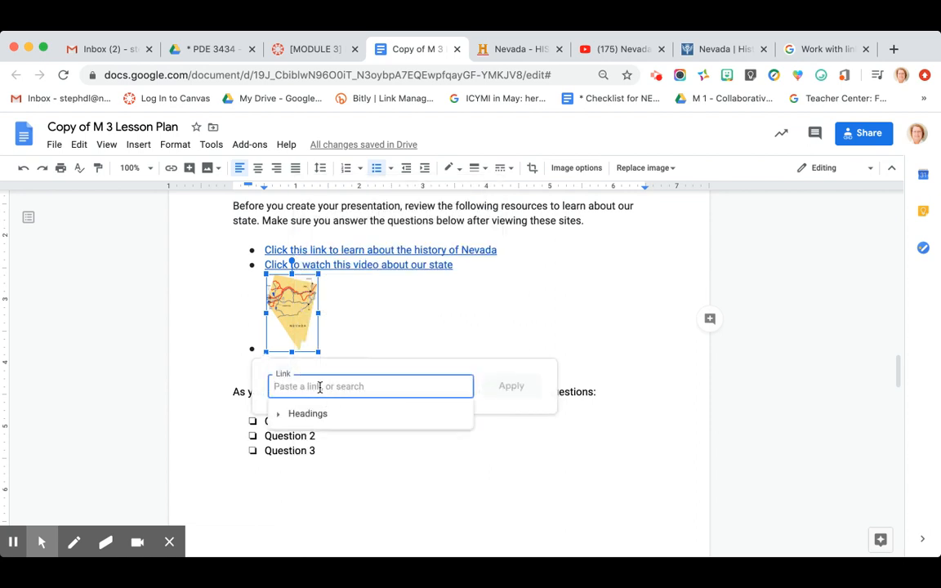
text(https://www.youtube.com/watch?v=ILZpOQ9CCZs)
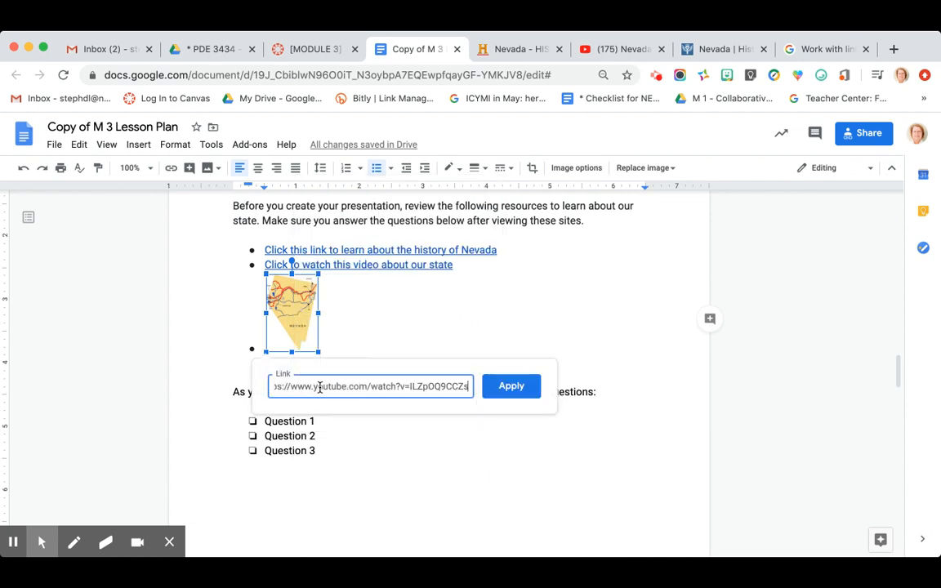
click(503, 387)
Add a bullet above the map image reading "Click the state image below to learn about Nevada".
click(459, 269)
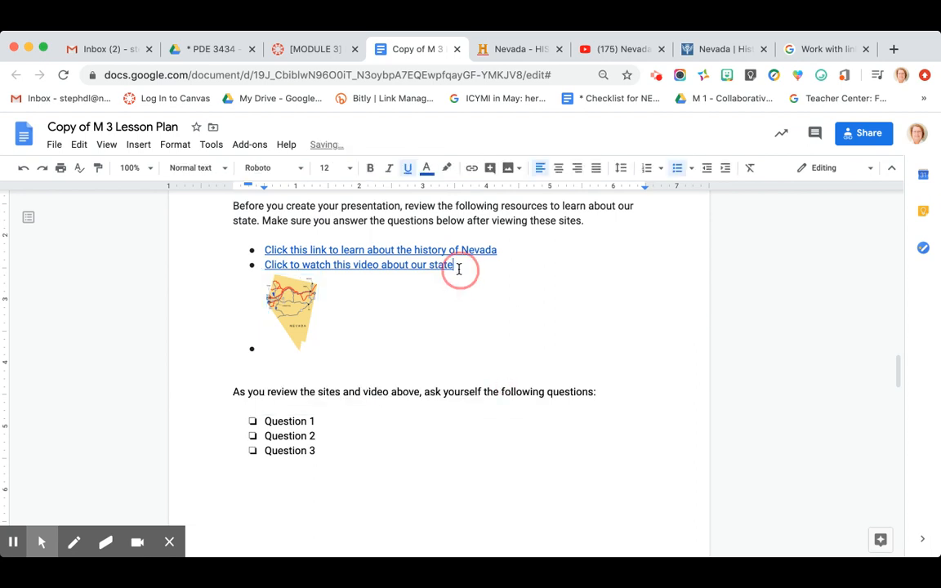
key(Return)
text(Click the state )
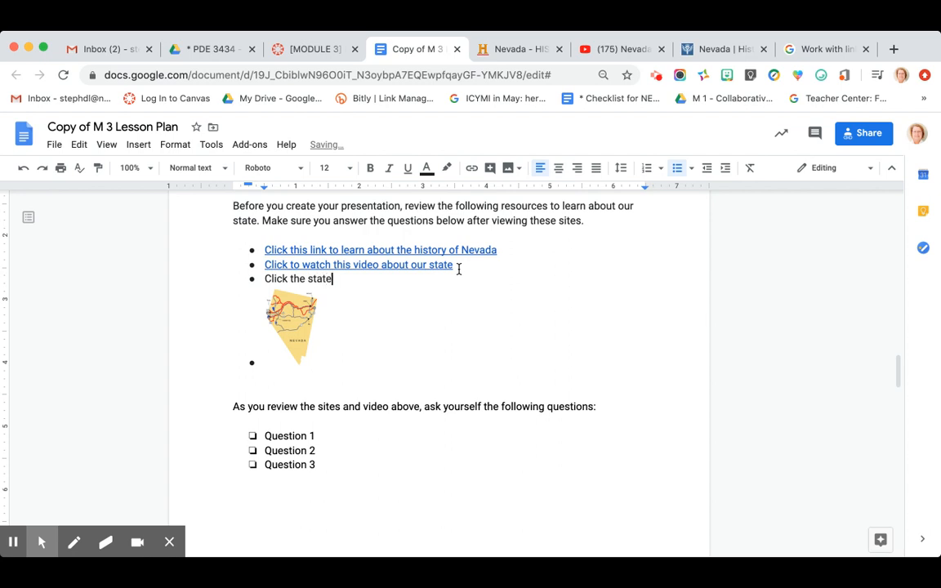
text(image below )
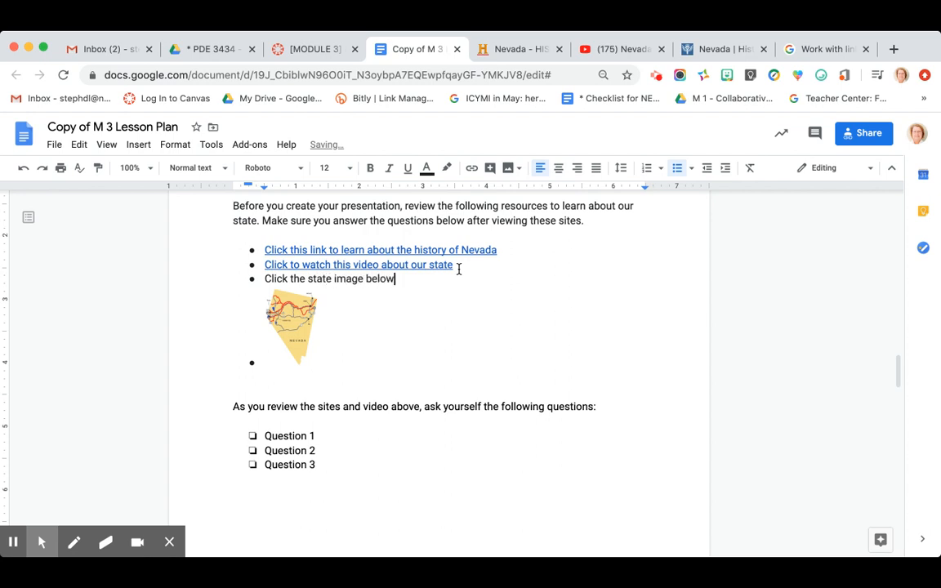
text(to learn about )
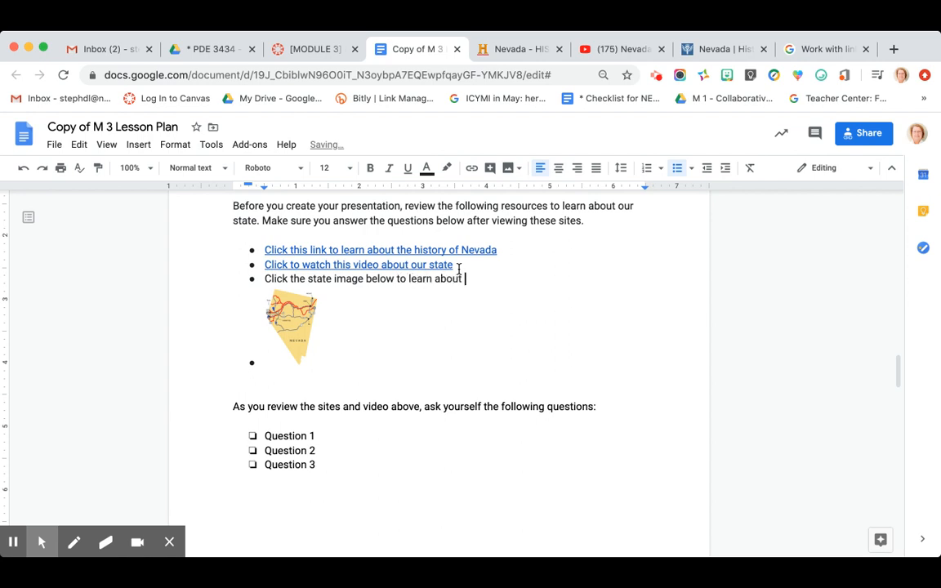
text(Nevada)
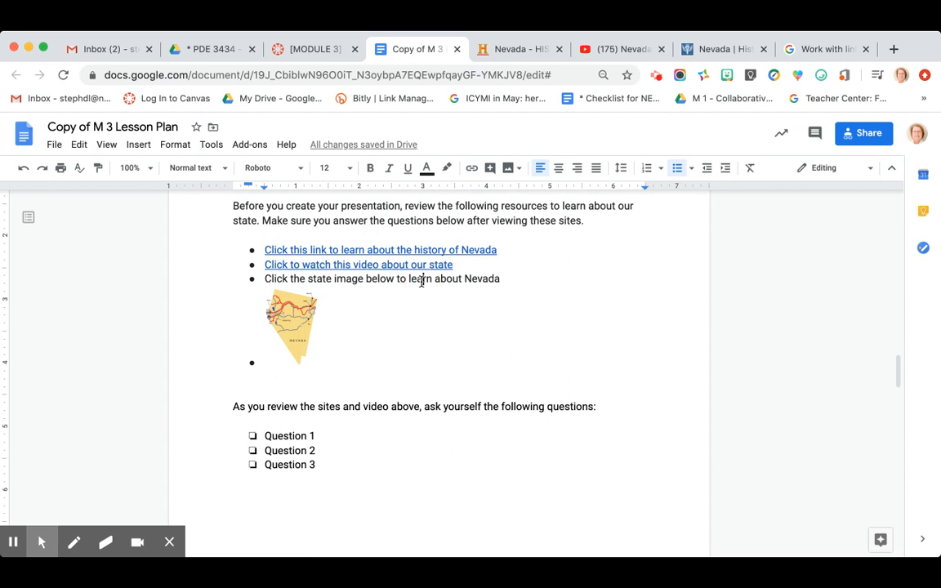
Try wrapping text around the map image and moving it into the paragraph below, and set it back in line with text.
click(294, 324)
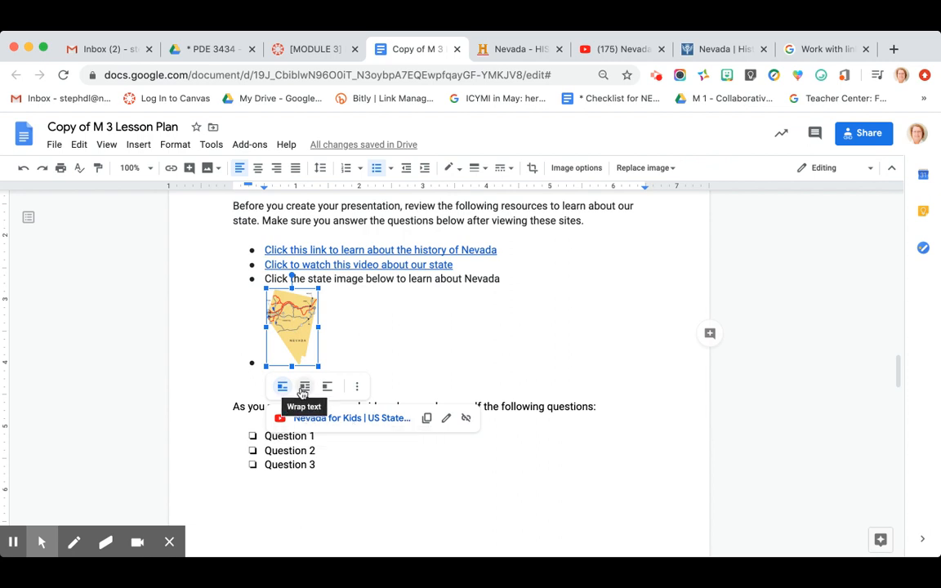
click(304, 388)
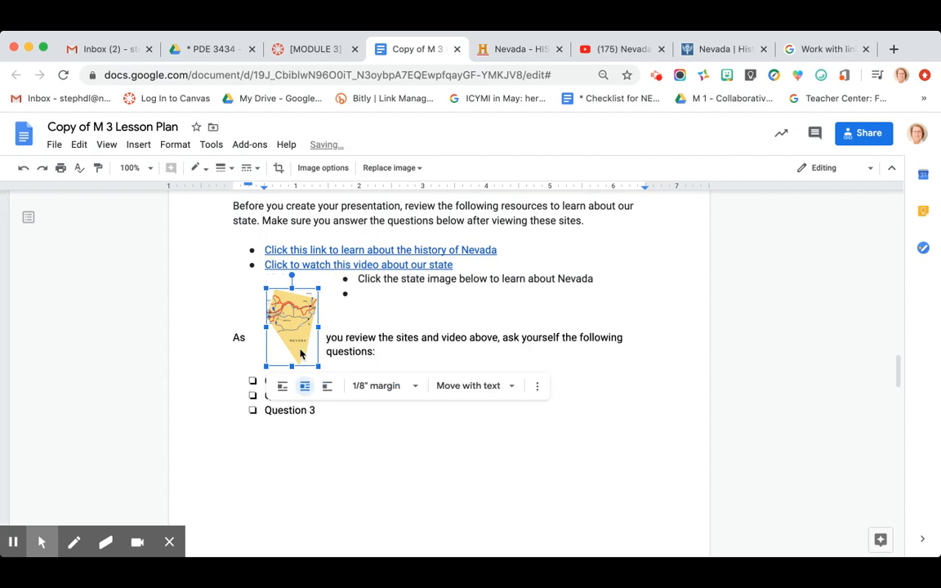
drag(301, 346, 483, 353)
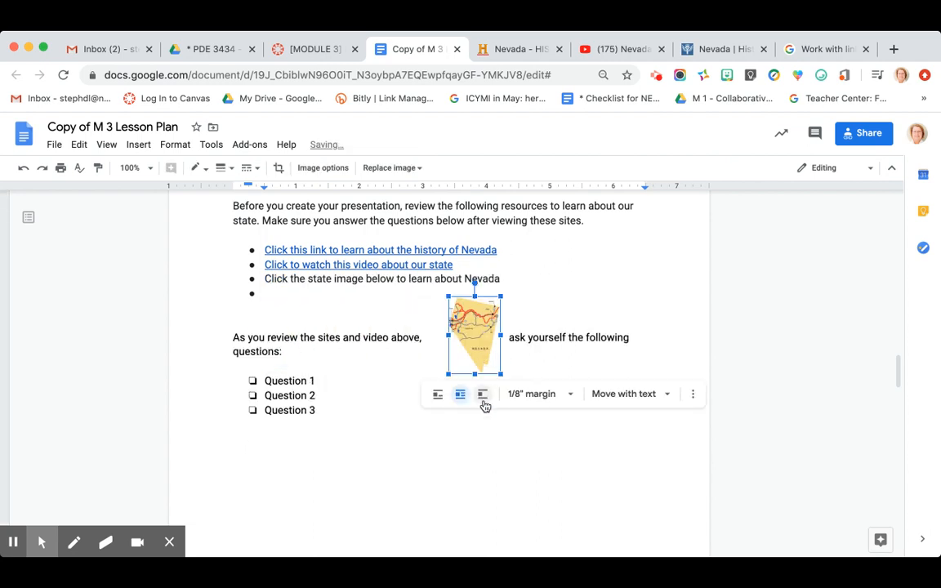
click(438, 395)
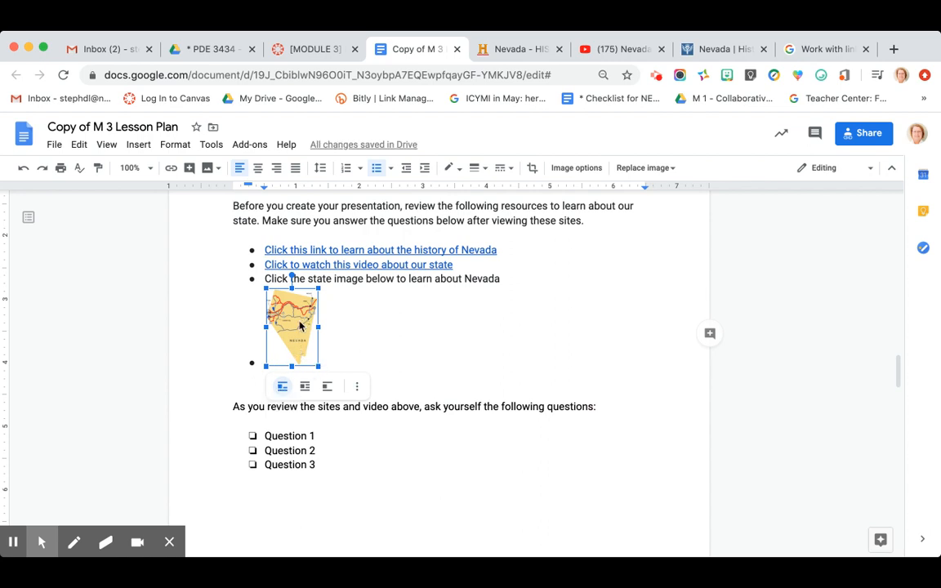
right_click(300, 326)
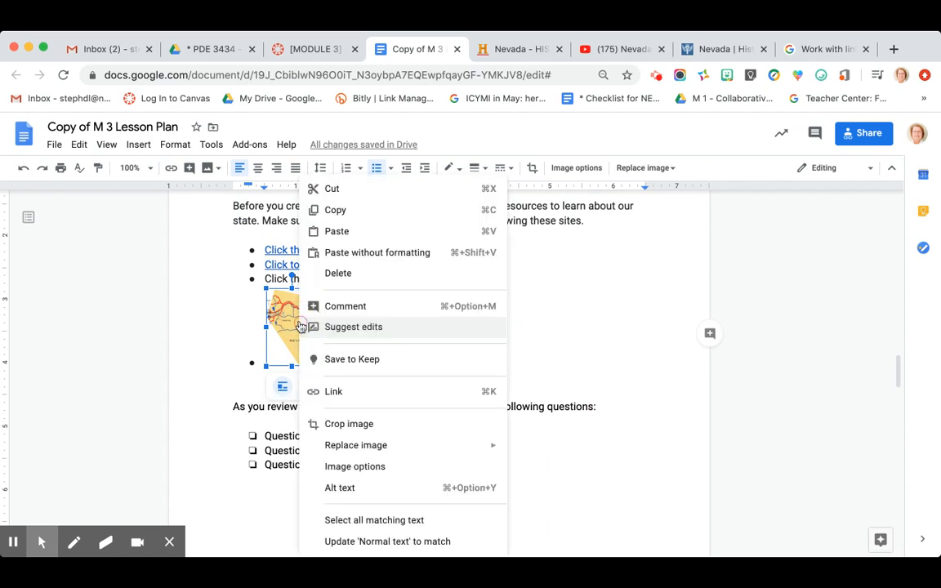
click(322, 390)
text(https://www.youtube.com/watch?v=ILZpOQ9CCZs)
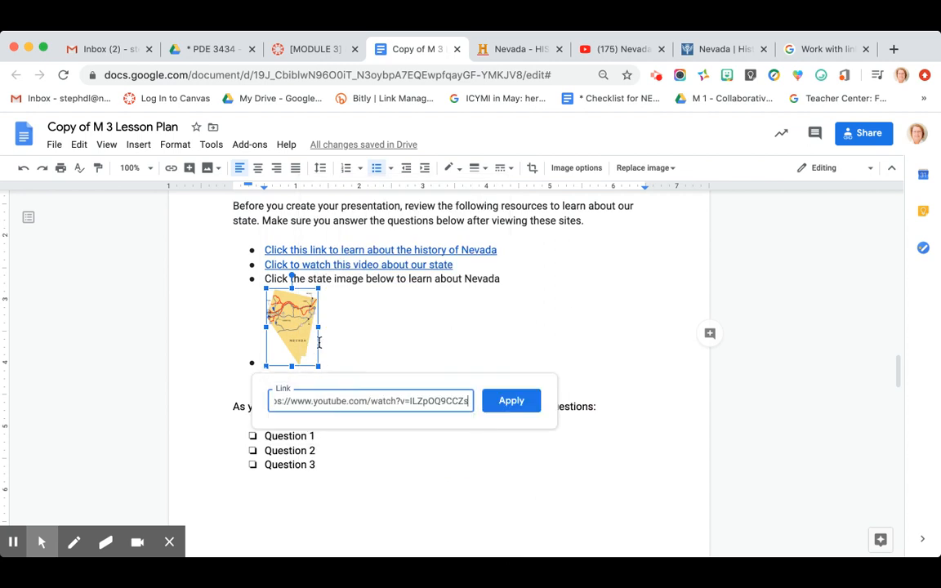
click(498, 399)
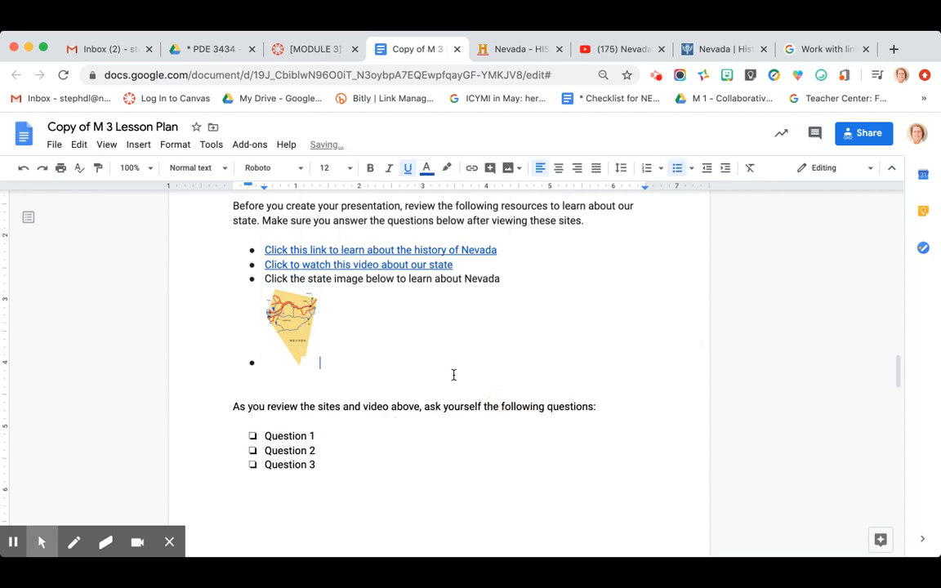
Enable Show link details in the document preferences.
click(212, 147)
click(219, 414)
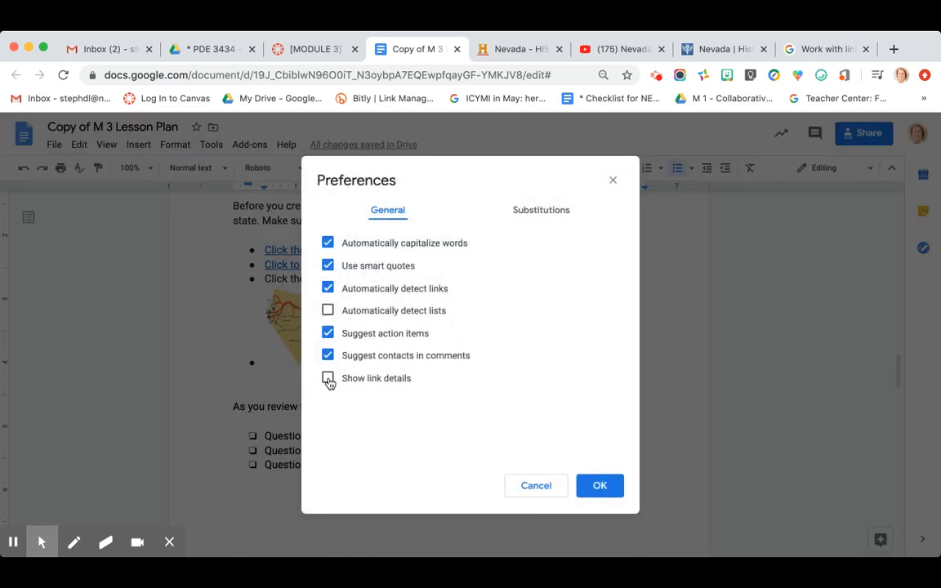
click(329, 381)
click(600, 486)
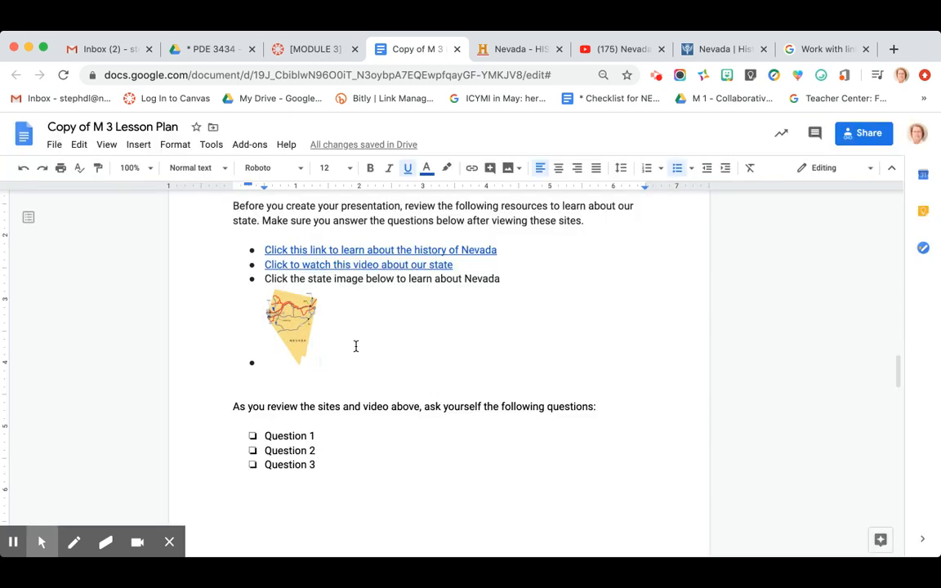
View the detailed link previews of the map image and the second bullet's video link.
click(302, 327)
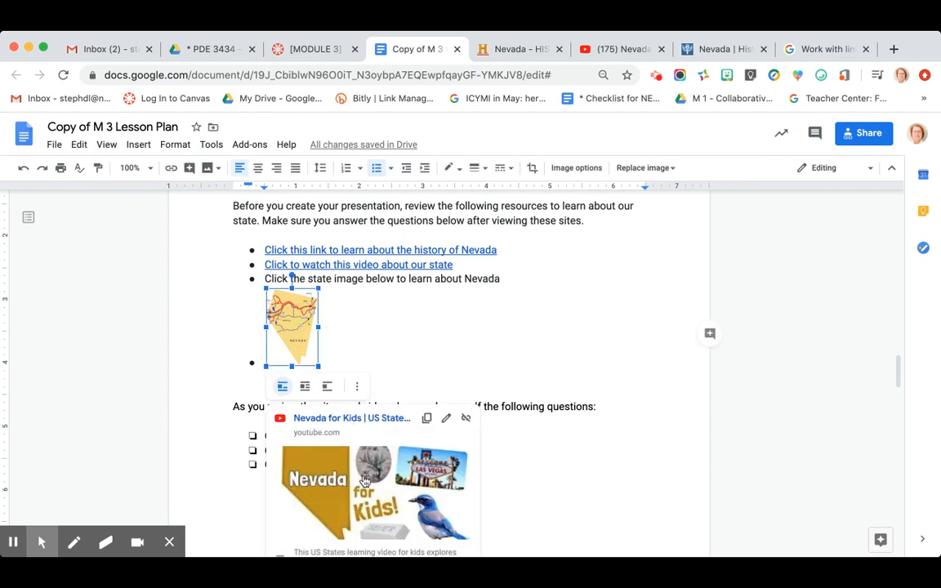
click(370, 337)
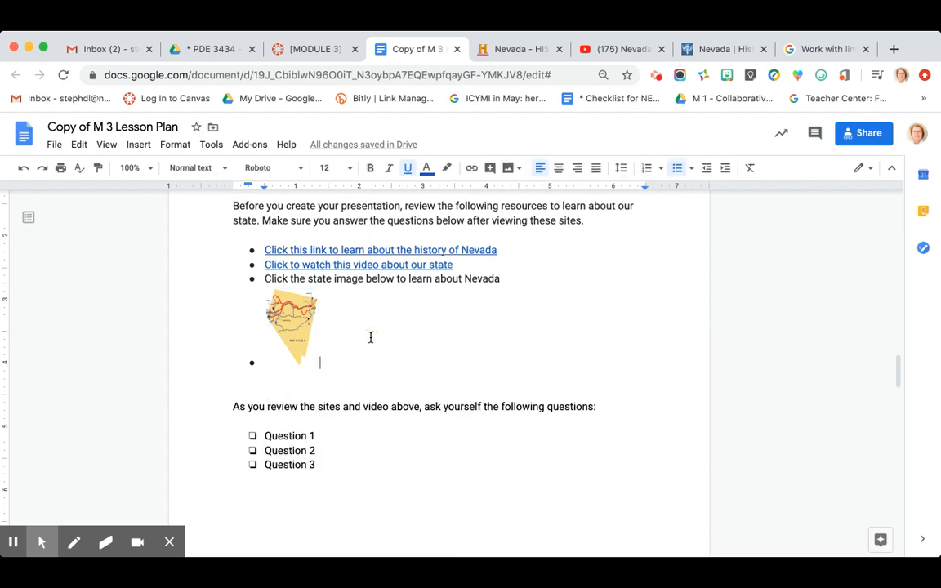
click(375, 266)
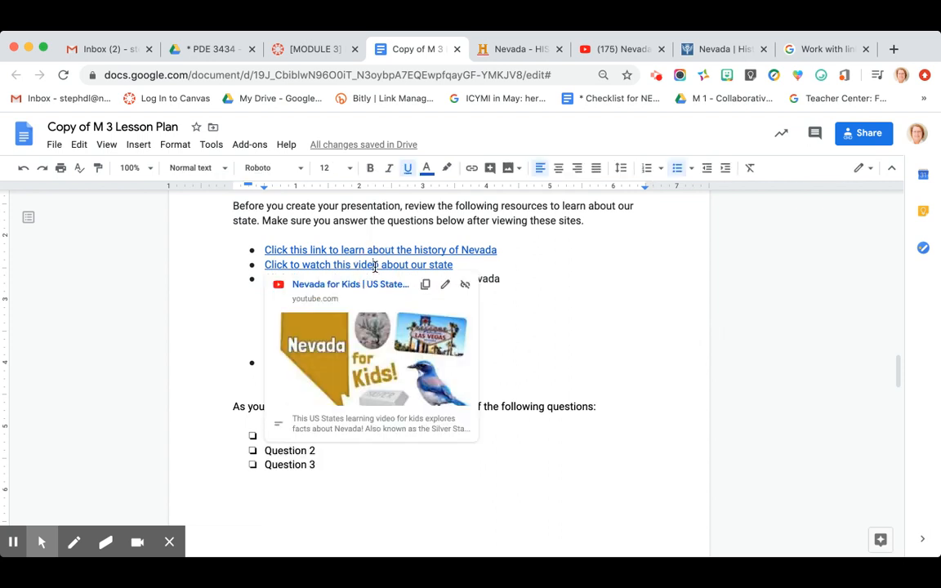
click(503, 327)
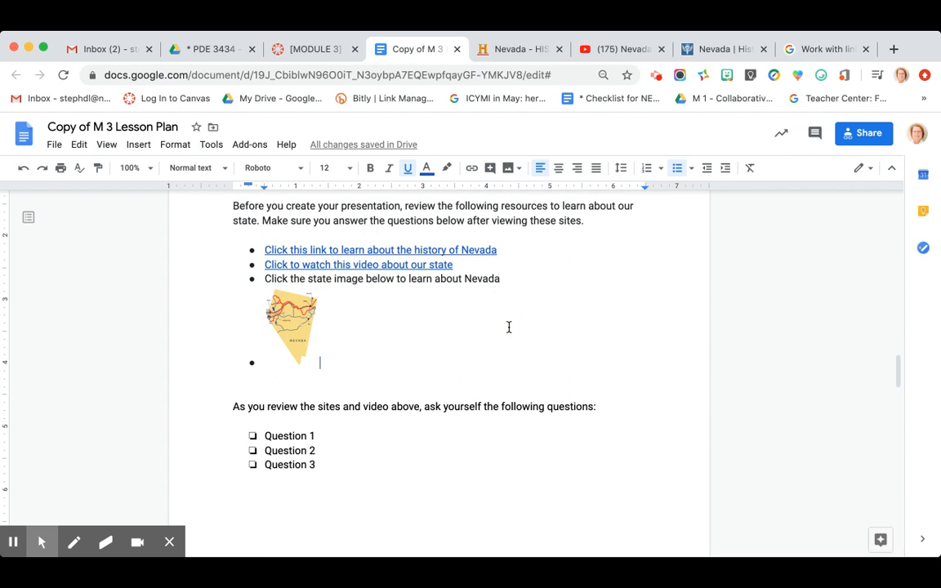
Disable Show link details in the document preferences.
click(208, 151)
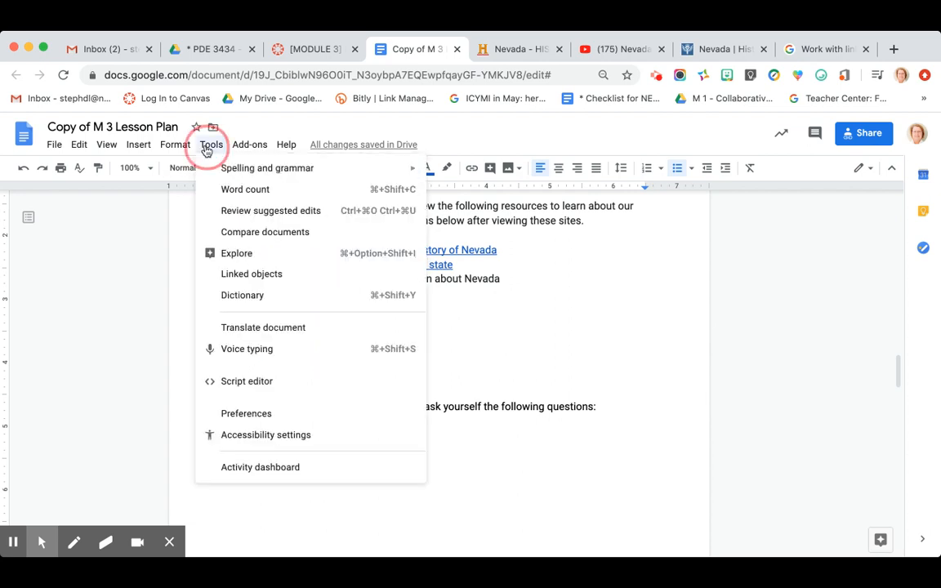
click(230, 415)
click(327, 378)
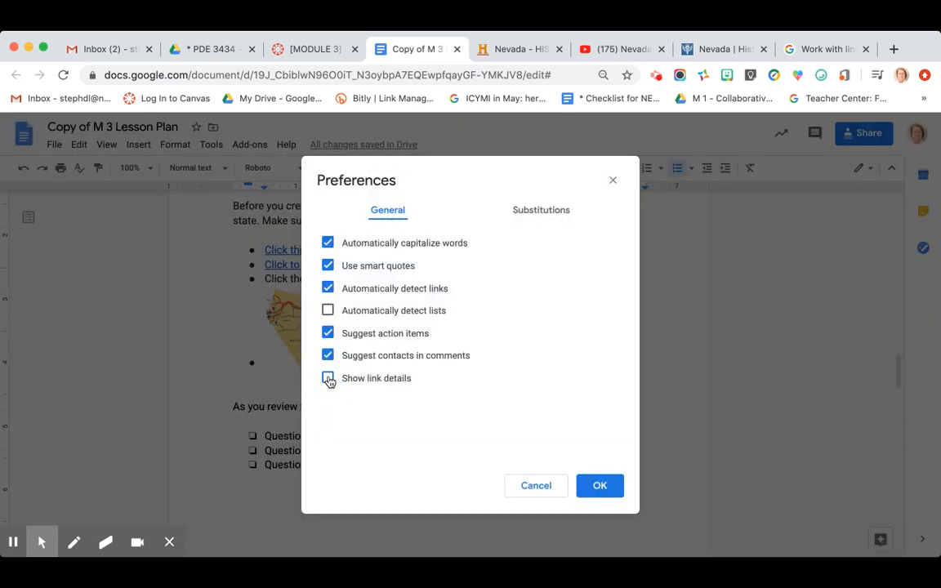
click(596, 485)
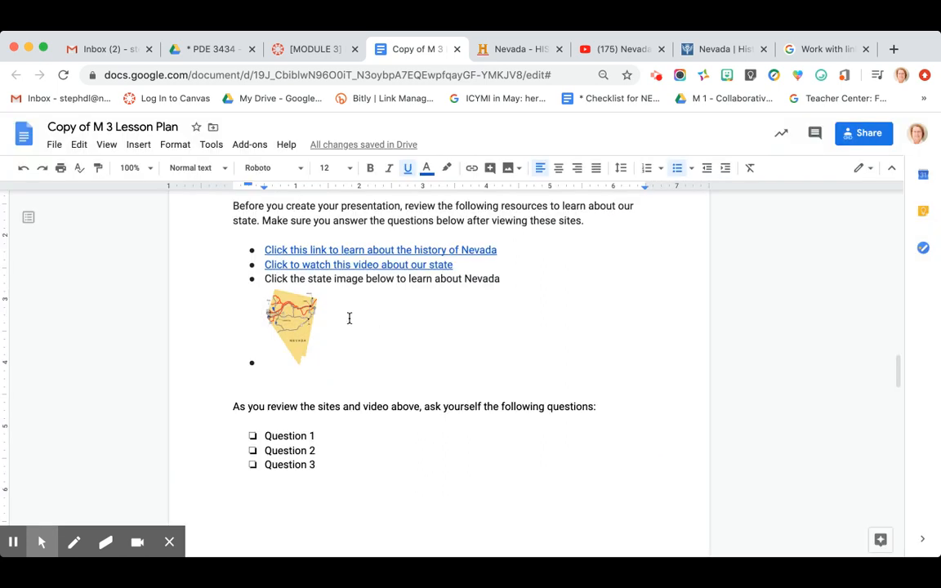
Check the map image's compact link preview and dismiss it.
click(296, 322)
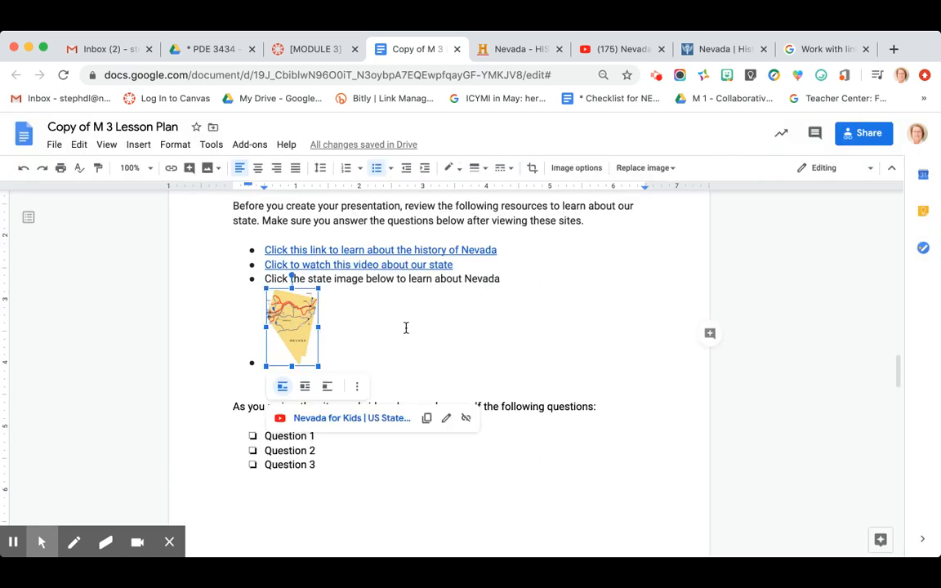
click(408, 327)
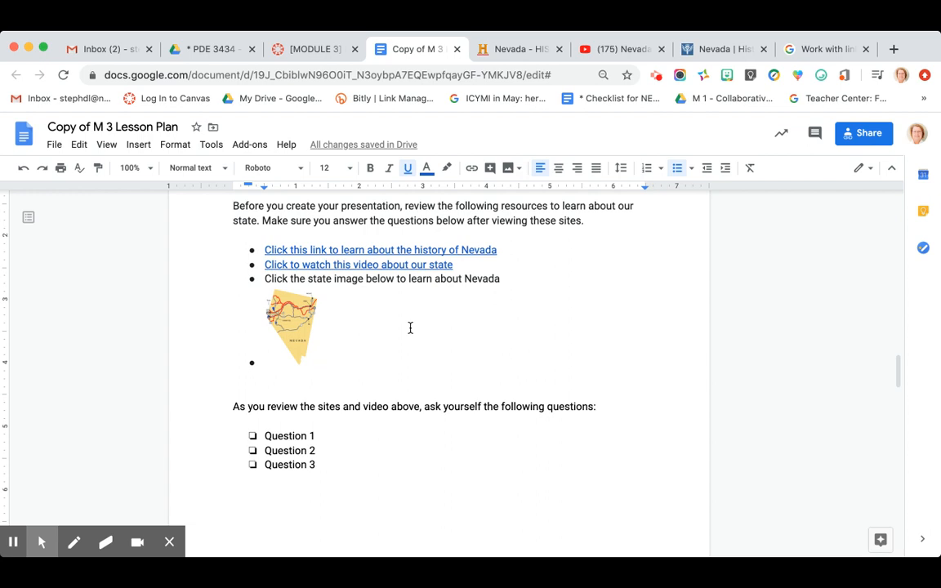
scroll(410, 328, down, 1)
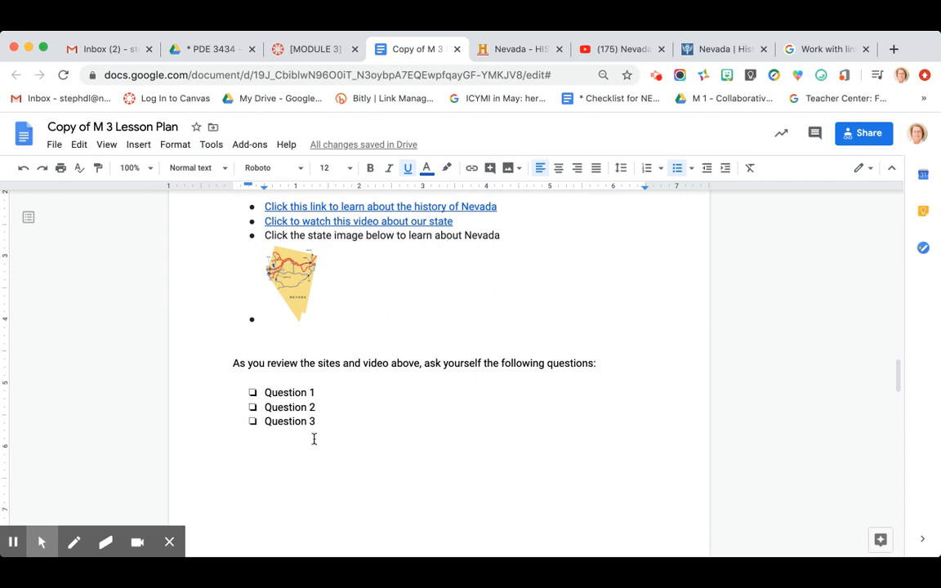